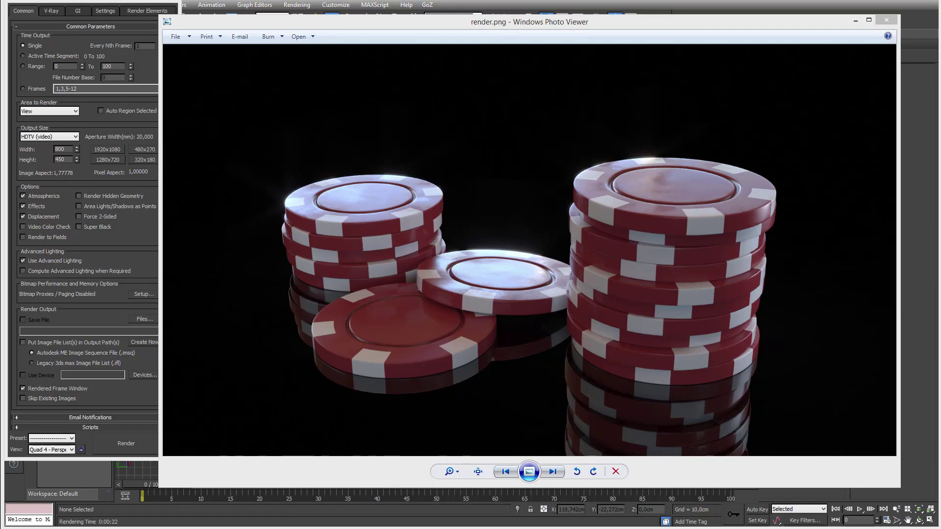
Bring the render.png Photo Viewer window to the front and shift it slightly lower
left_click(783, 474)
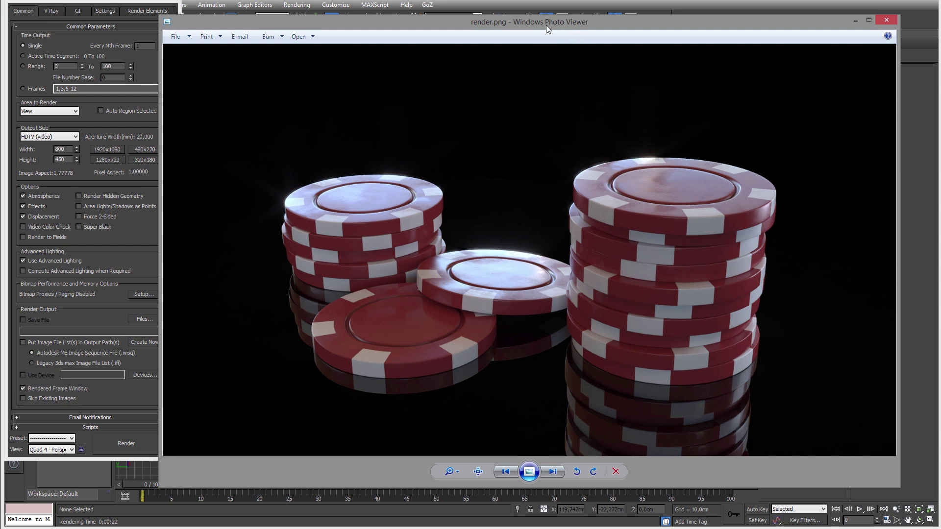
mouse_move(545, 25)
left_mouse_down()
mouse_move(568, 36)
mouse_move(552, 29)
left_mouse_up()
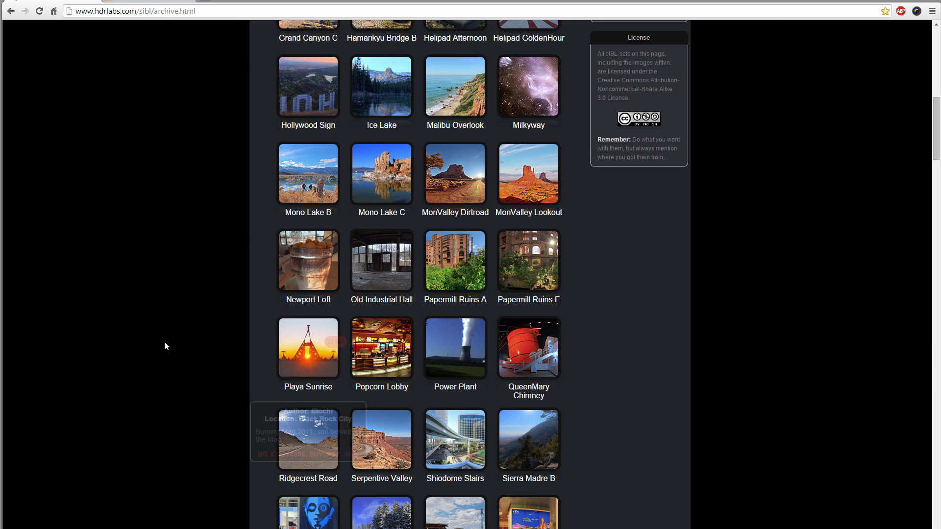
Browse the sIBL Archive HDR environment thumbnails, such as Newport Loft
mouse_move(313, 251)
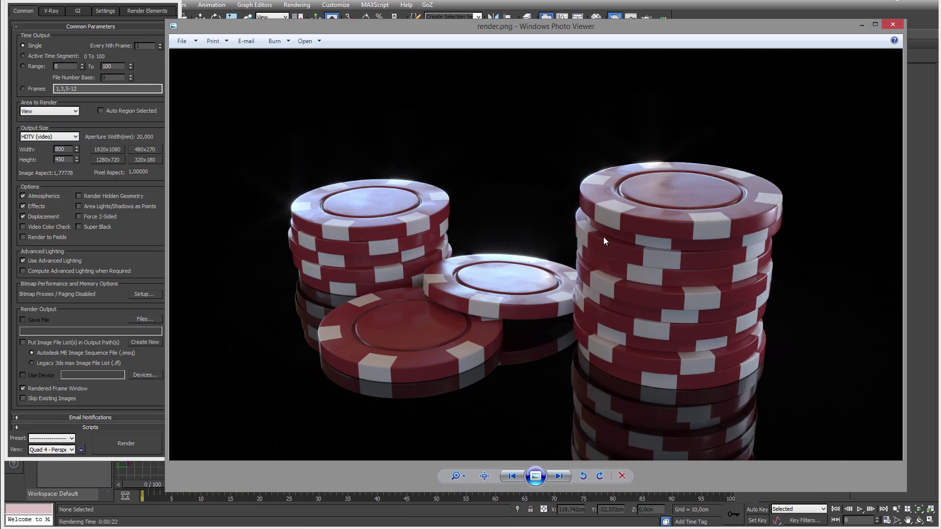
Minimize Windows Photo Viewer to reveal the 3ds Max poker-chip scene
left_click(861, 25)
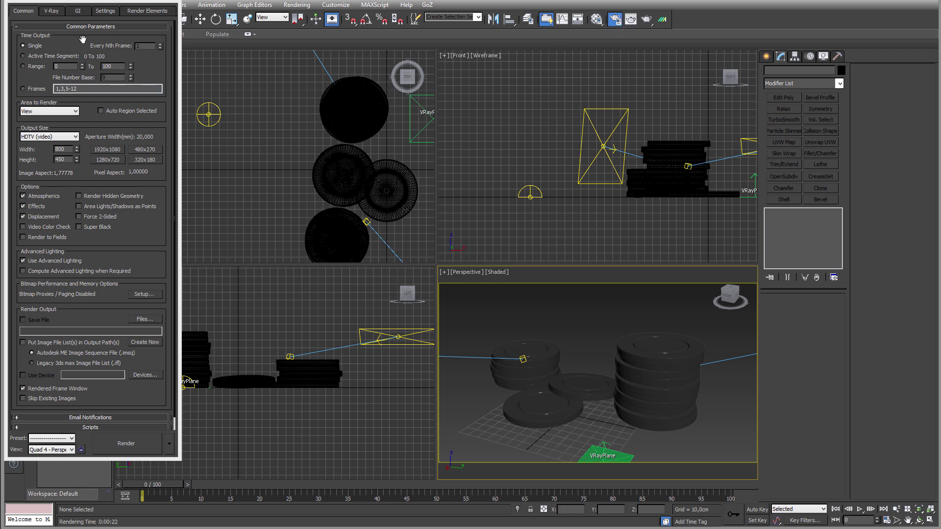
Toggle V-Ray's Amb. occlusion on then back off, then view the Render Elements list
left_click(106, 11)
left_click(79, 11)
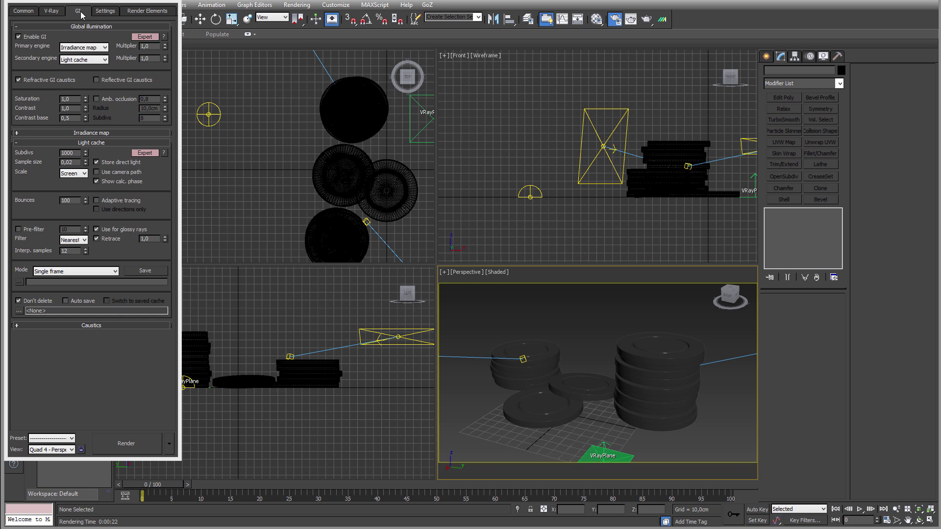
left_click(117, 100)
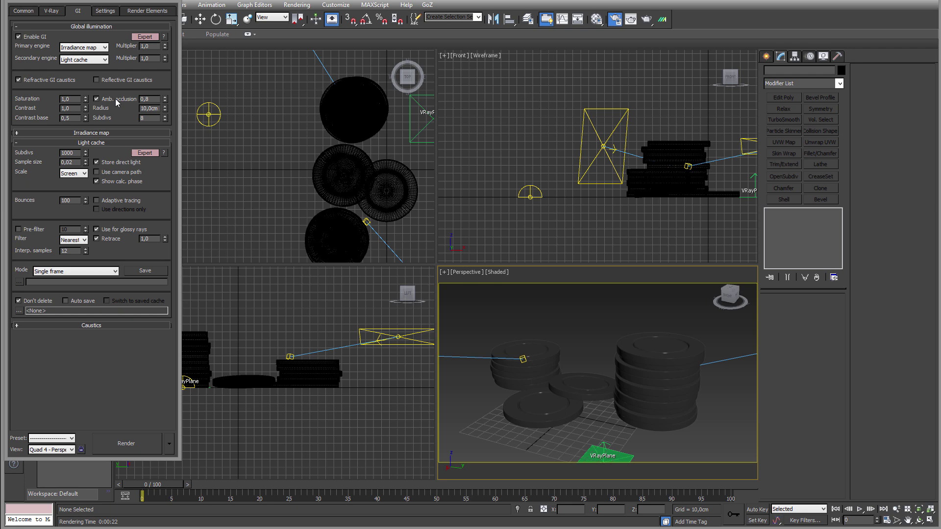
left_click(117, 100)
left_click(116, 100)
left_click(116, 100)
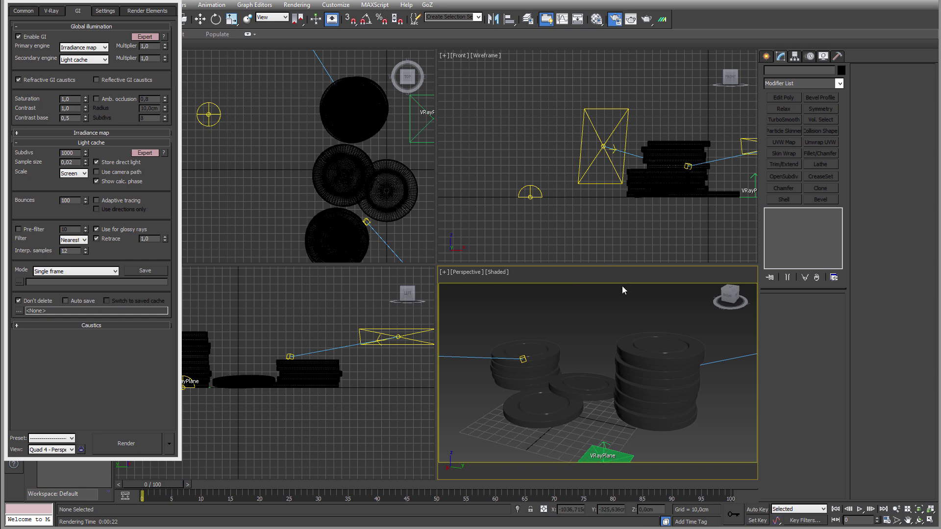
left_click(142, 11)
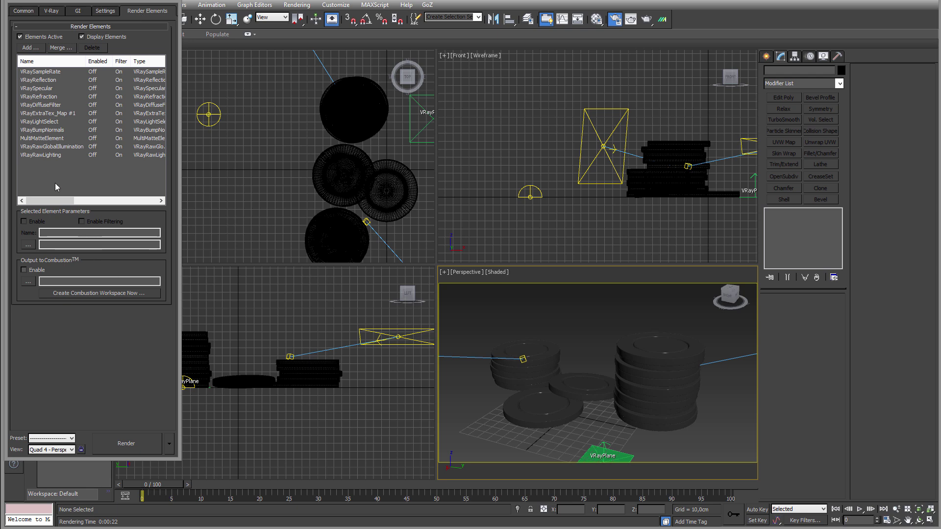
Add a VRayExtraTex element to the Render Elements list
left_click(28, 48)
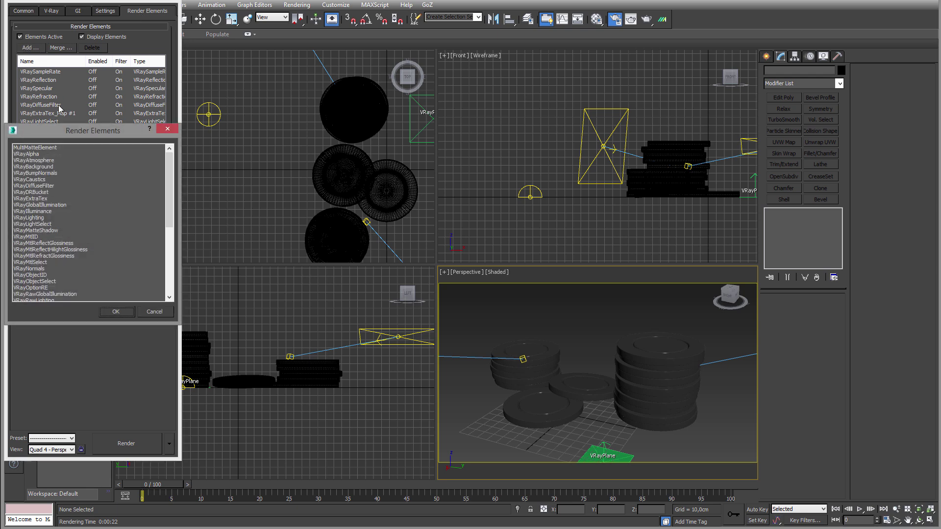
left_click_drag(84, 134, 105, 136)
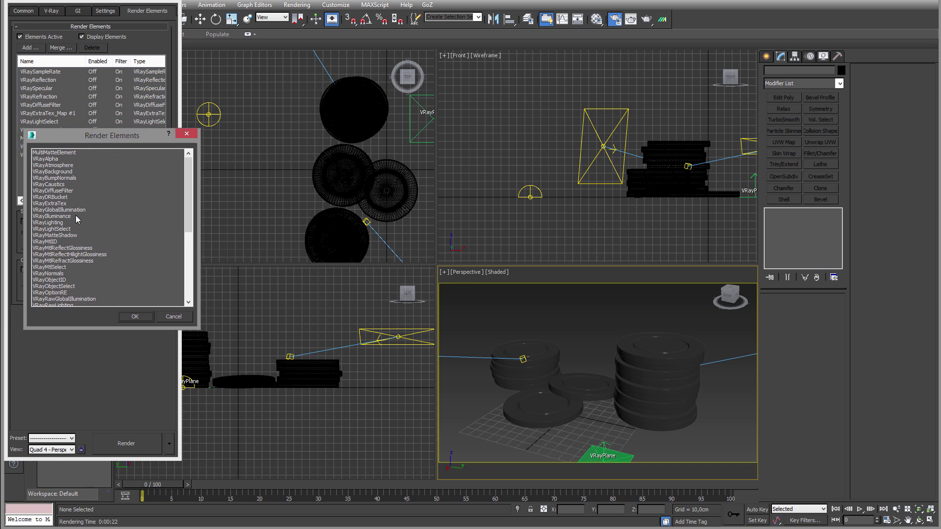
left_click(53, 205)
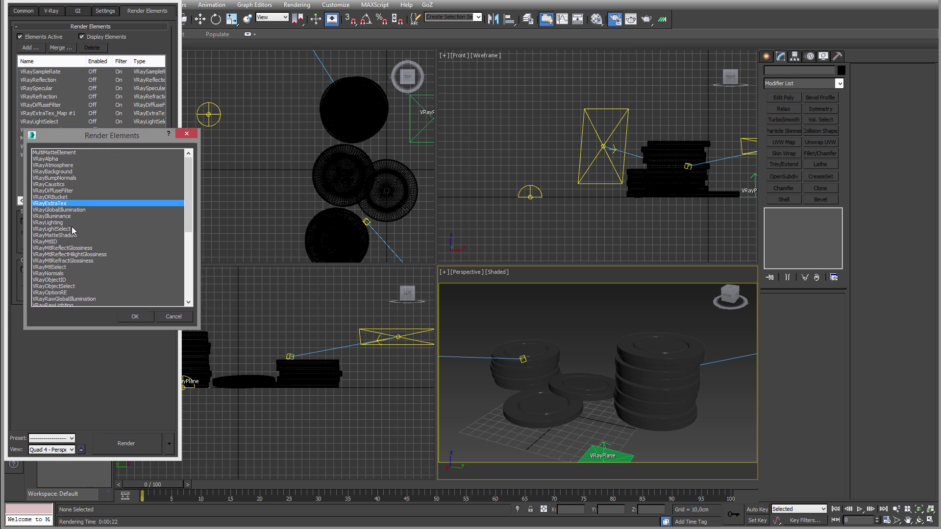
left_click(136, 317)
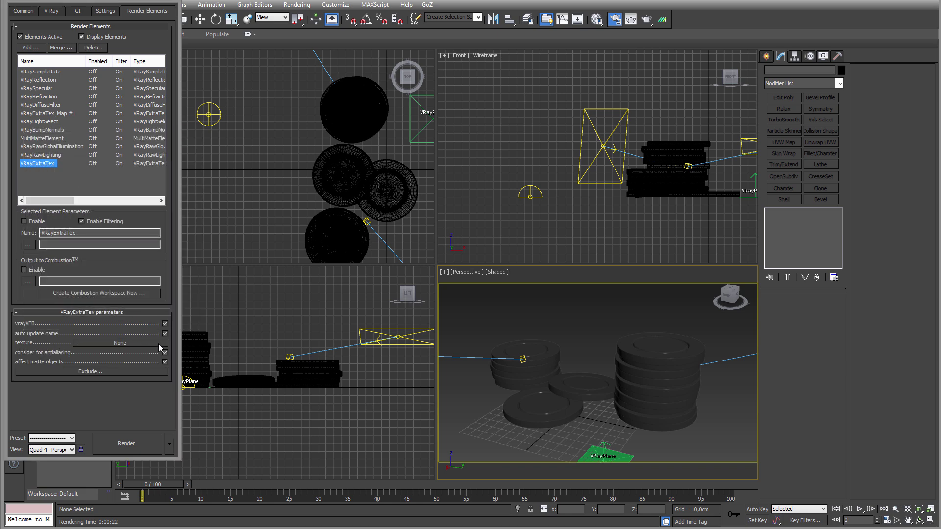
Assign a VRayDirt map as the VRayExtraTex element's texture
key("m")
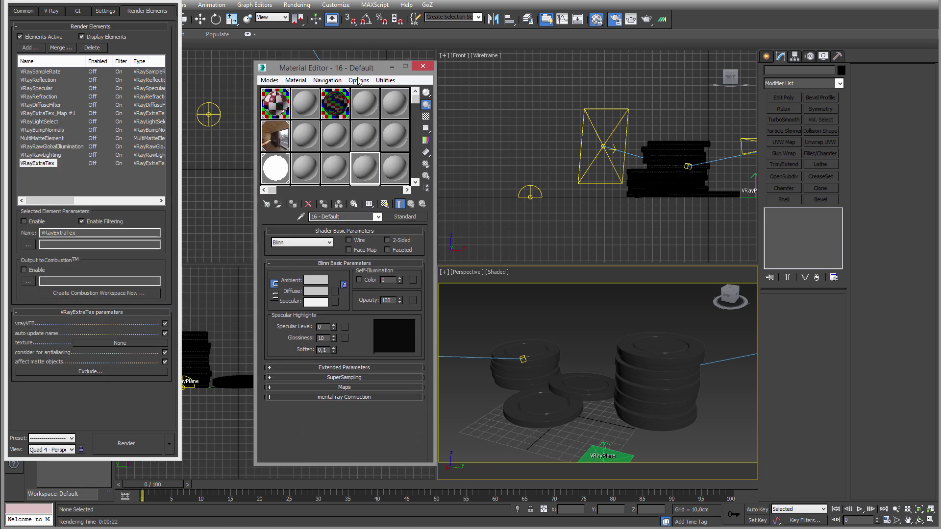
left_click(145, 343)
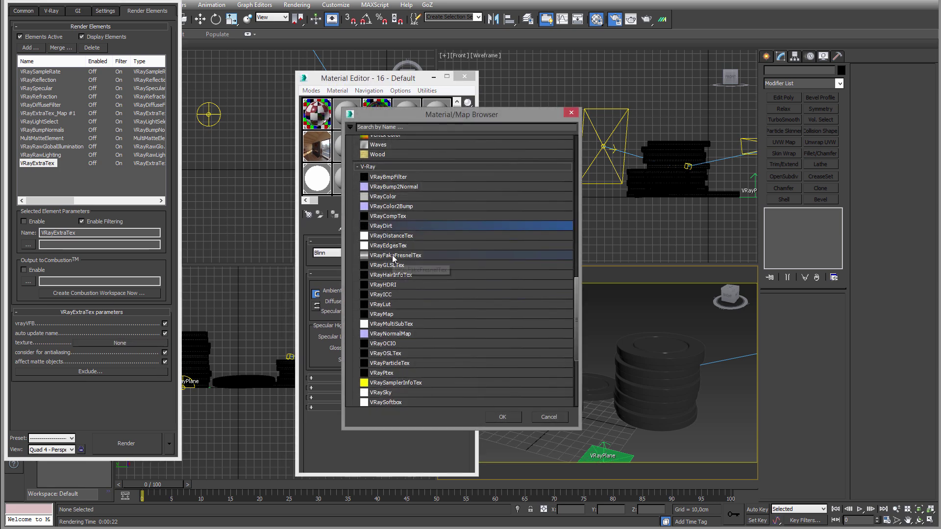
left_click(390, 237)
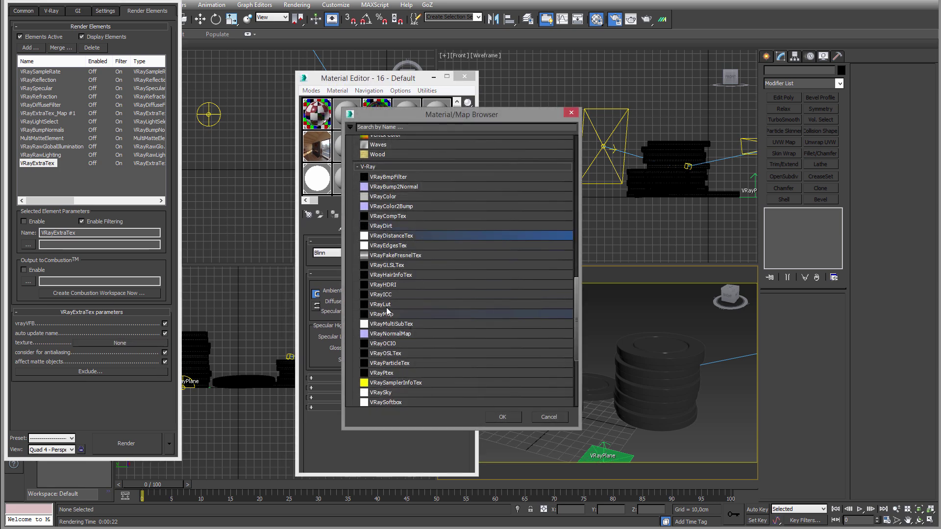
left_click(389, 226)
left_click(390, 237)
left_click(389, 229)
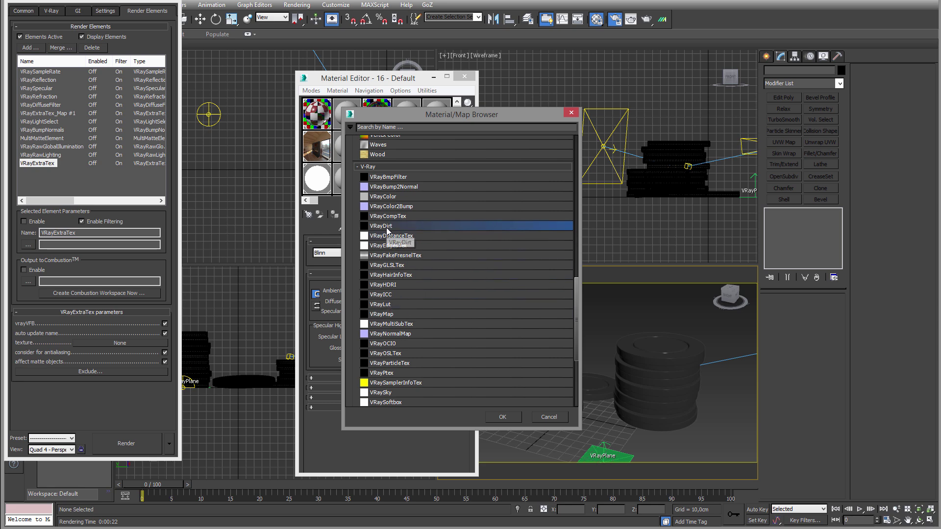
double_click(389, 226)
Instance the VRayDirt map into a material slot, turn off invert normal, set radius 8 and subdivs 32
left_click_drag(134, 345, 435, 173)
left_click(363, 308)
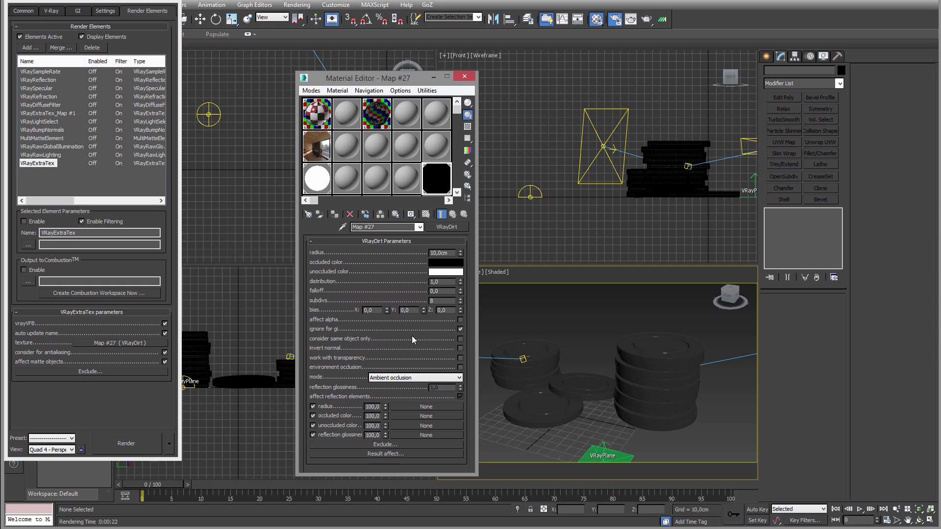
left_click(459, 348)
left_click_drag(451, 253, 353, 259)
type("8")
key("Tab")
key("Tab")
key("Tab")
type("32")
Render the chips and display the VRayExtraTex_Map #27 occlusion channel in the frame buffer
left_click(464, 77)
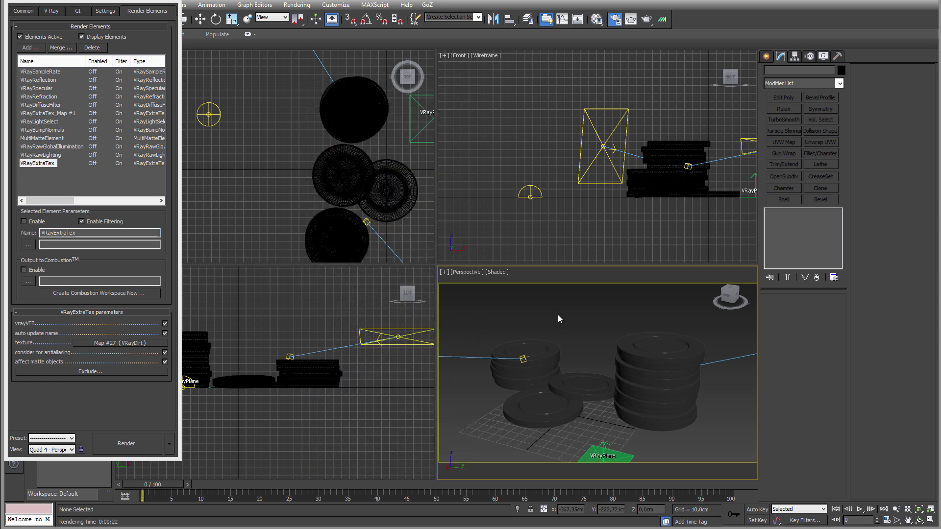
left_click(646, 20)
left_click(284, 147)
left_click(280, 156)
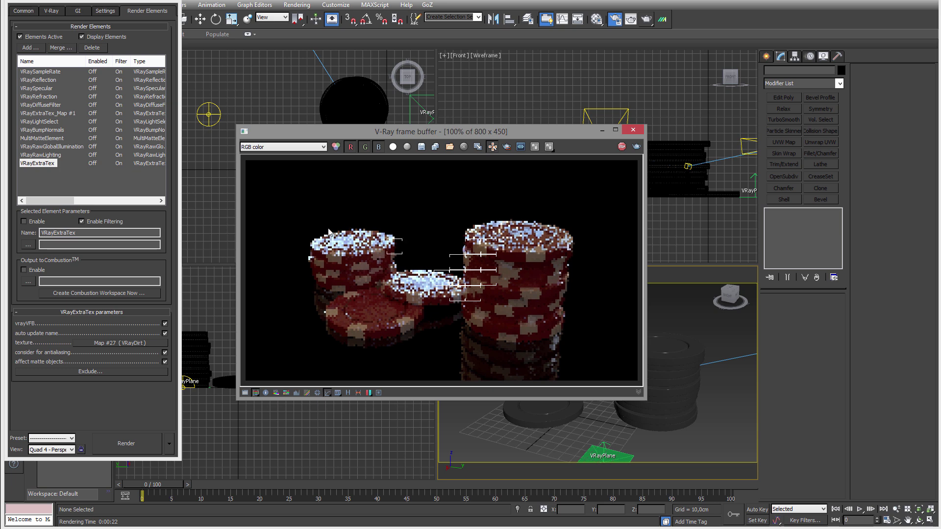
left_click(287, 147)
left_click(271, 239)
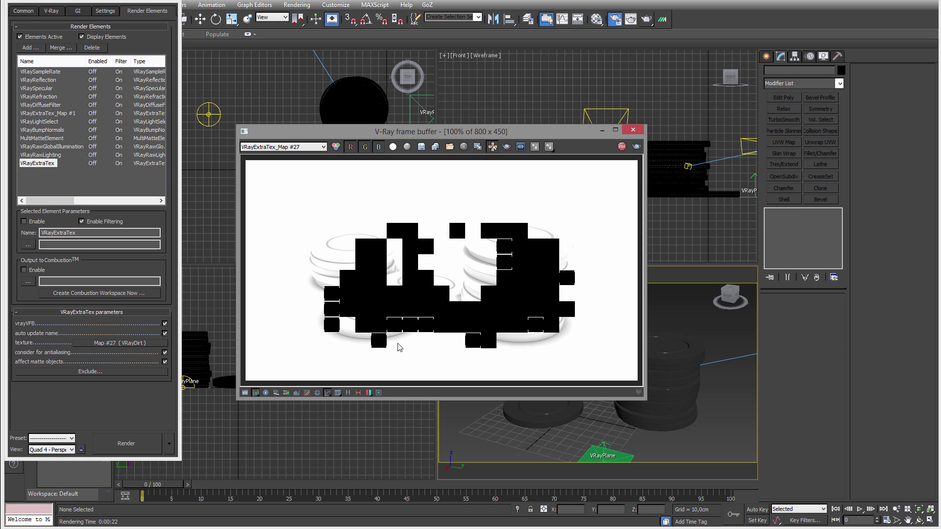
Switch the frame buffer back to the RGB color channel
left_click(315, 147)
left_click(304, 153)
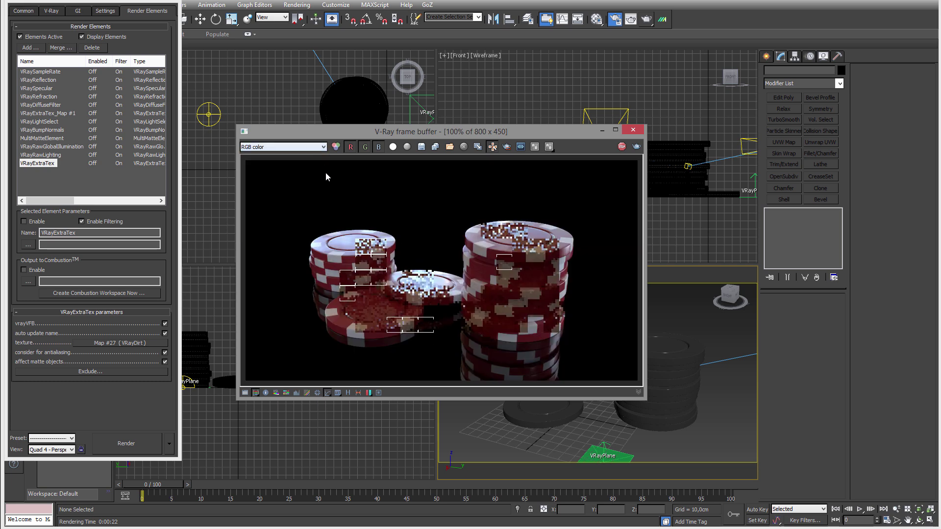
left_click(316, 148)
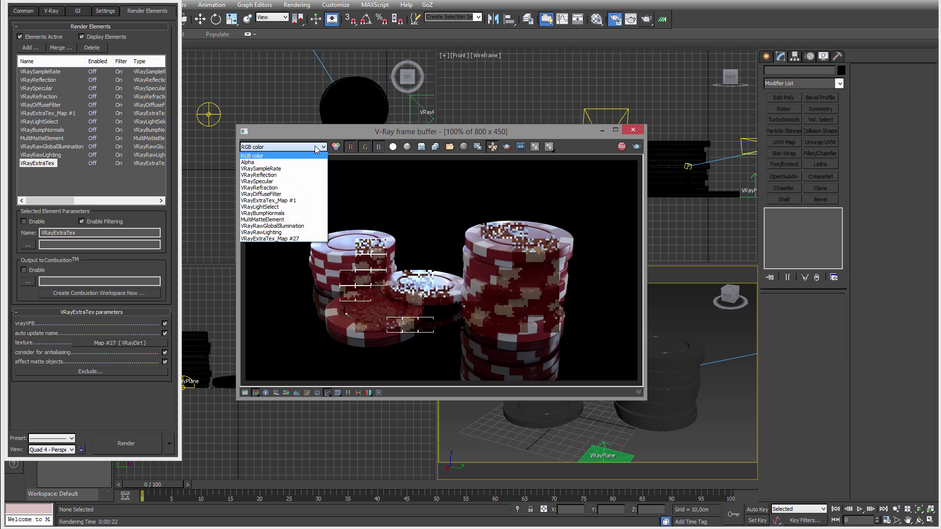
left_click(316, 148)
left_click(316, 148)
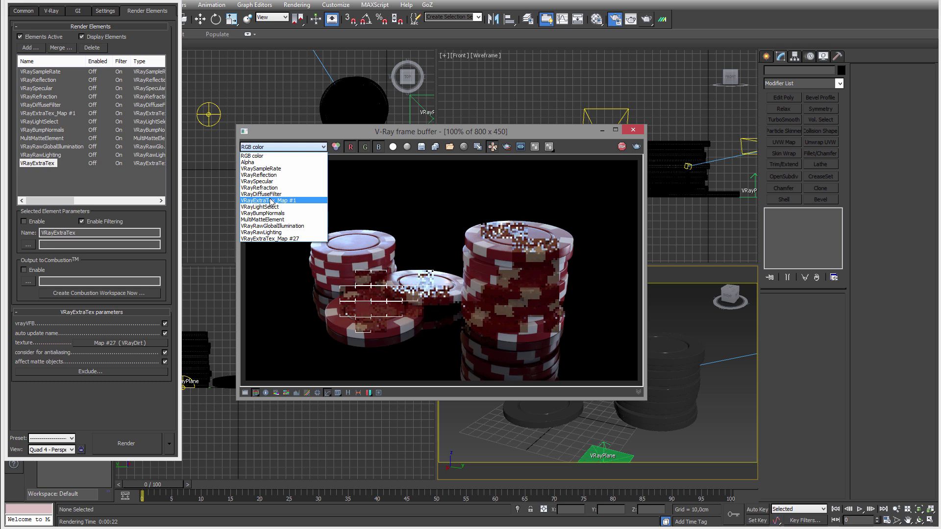
left_click(375, 186)
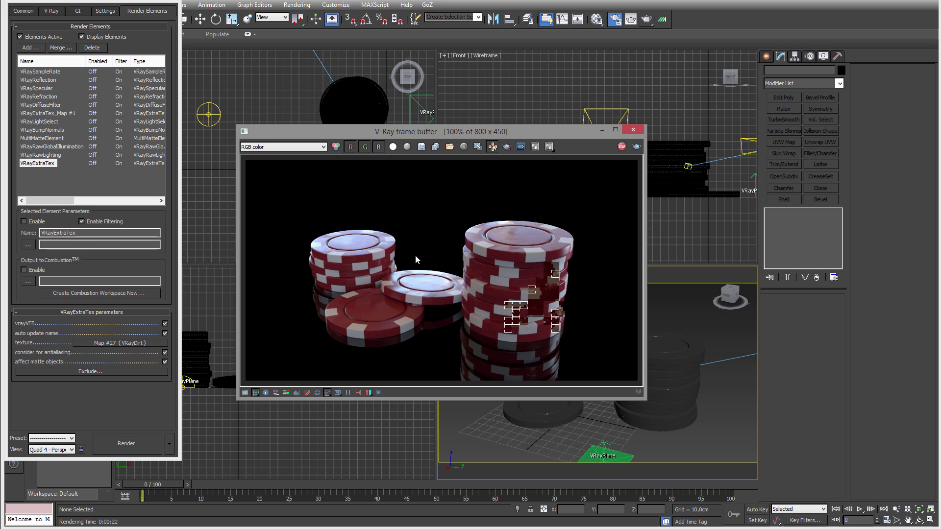
Save the VRayExtraTex_Map #27 ambient occlusion pass image and close the V-Ray frame buffer
left_click(322, 147)
left_click(270, 238)
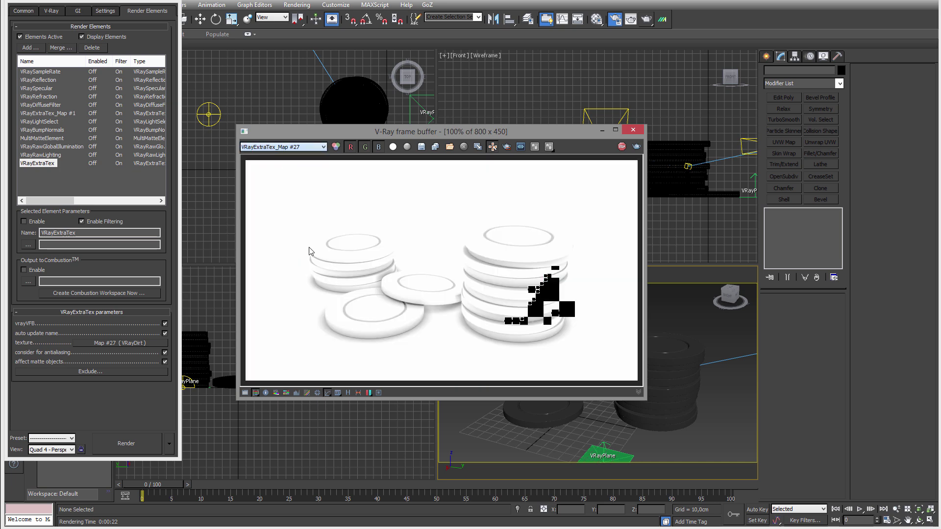
left_click(422, 147)
left_click(327, 193)
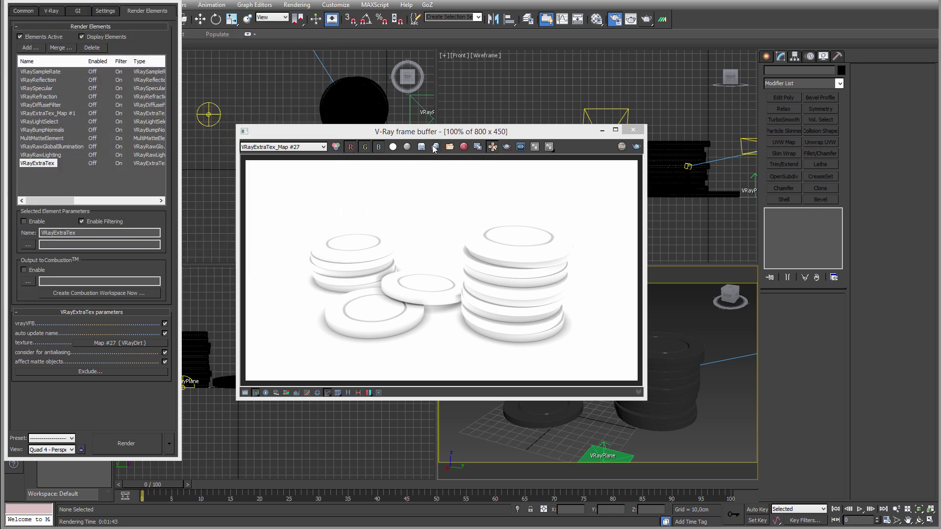
left_click(323, 147)
left_click(322, 148)
left_click(633, 130)
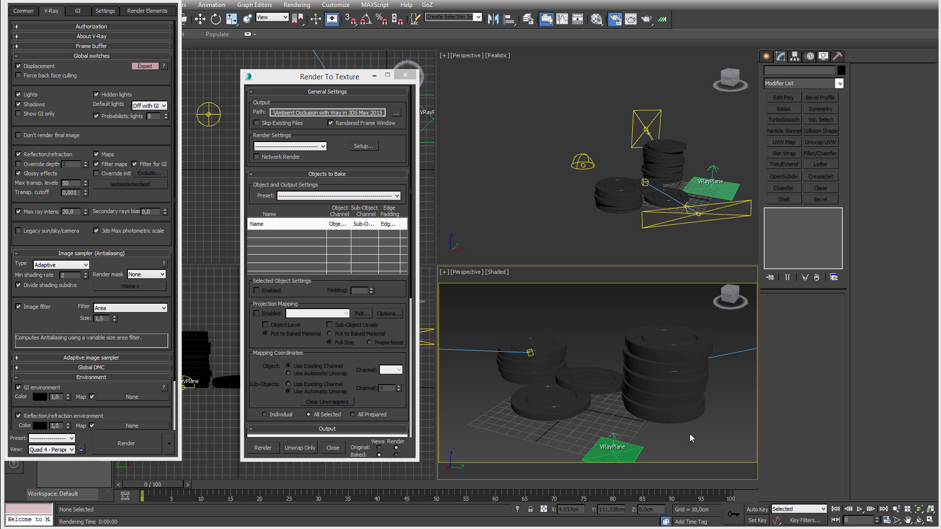
Set the front chip Cylinder001 as the bake object and close Render To Texture
left_click(560, 403)
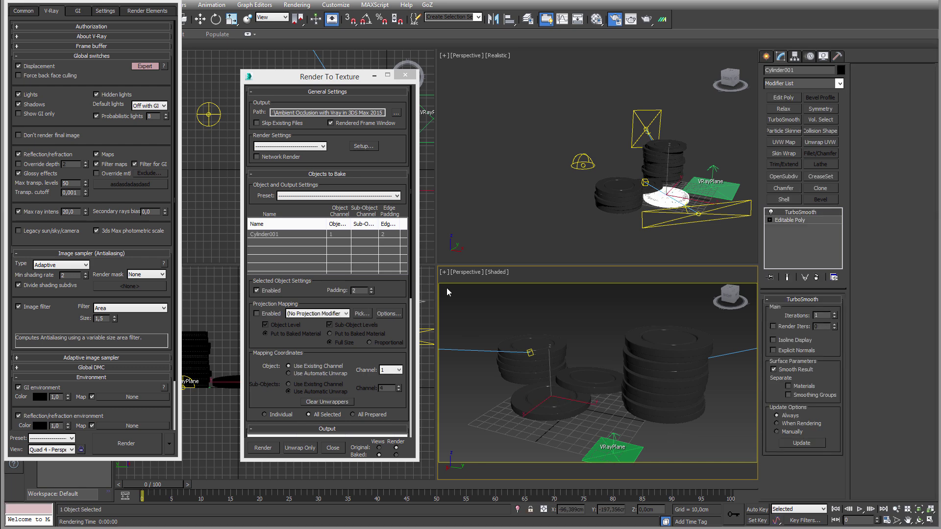
left_click(405, 76)
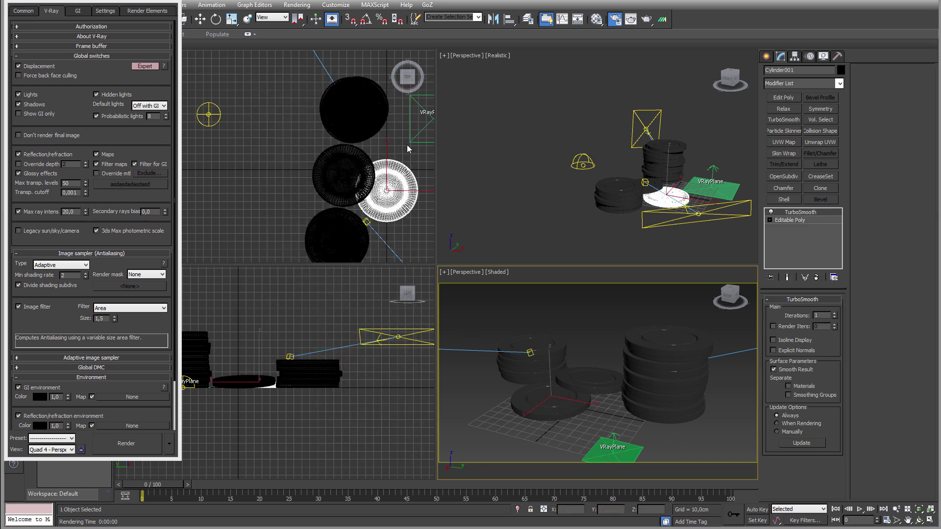
left_click(297, 5)
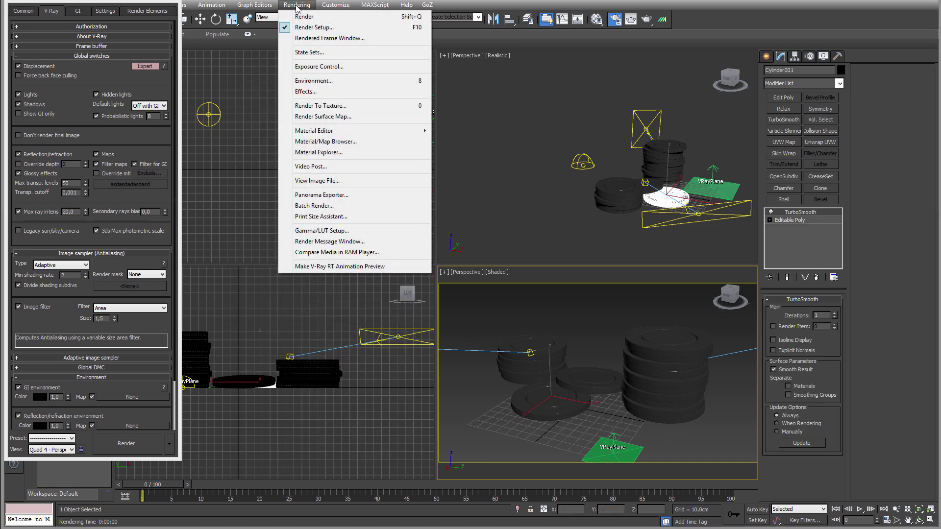
Reopen Render To Texture and select the tall chip stack Cylinder004 for baking
left_click(315, 106)
left_click_drag(335, 82, 326, 89)
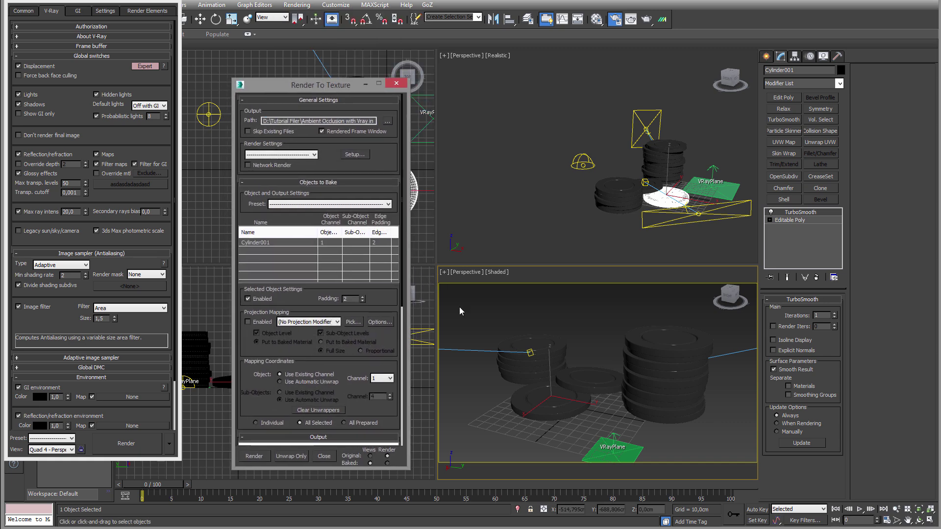
left_click(541, 398)
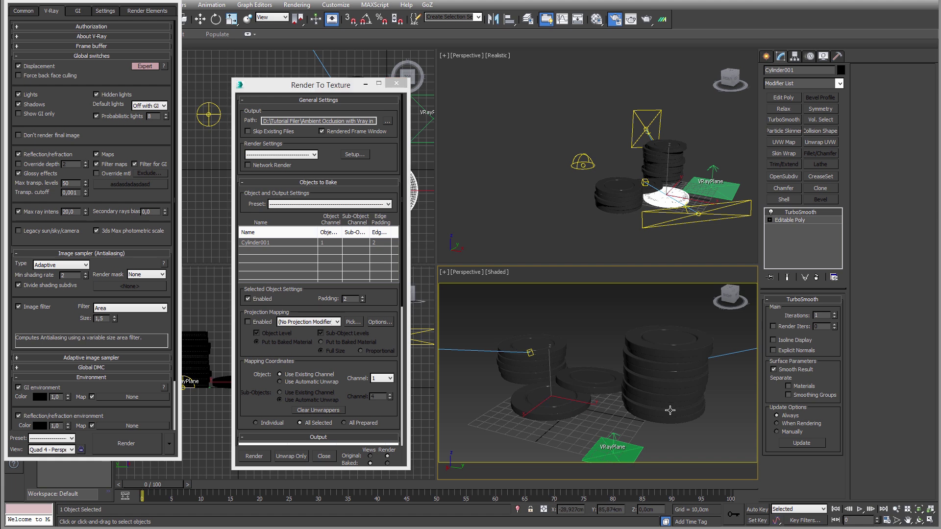
left_click(666, 372)
Close Render Setup and display Cylinder004's Object Properties
left_click(135, 2)
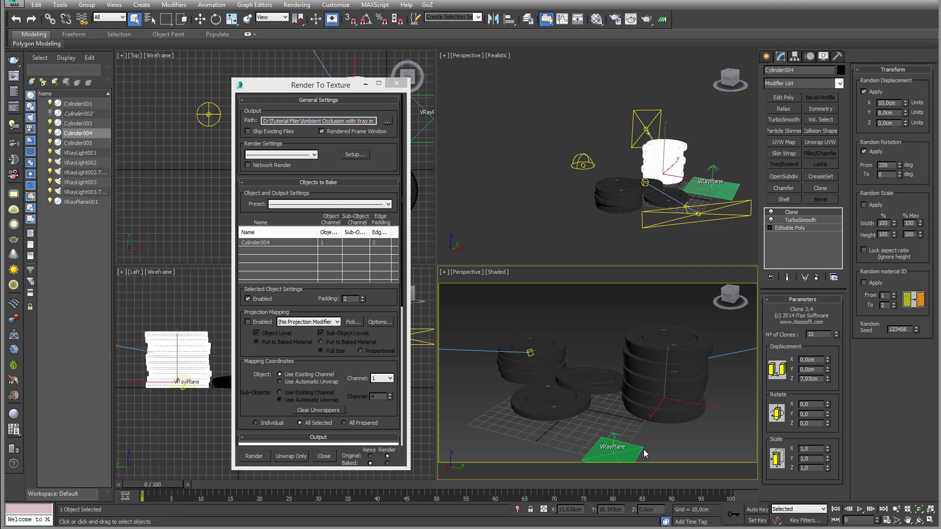
right_click(667, 390)
left_click(671, 447)
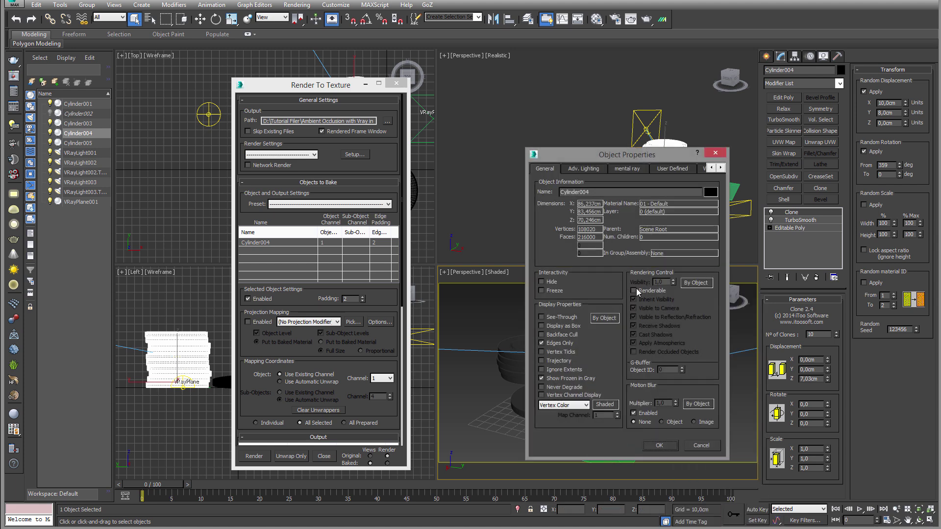
Close Object Properties, select front chip Cylinder001 for Render To Texture and inspect its output path
left_click(716, 154)
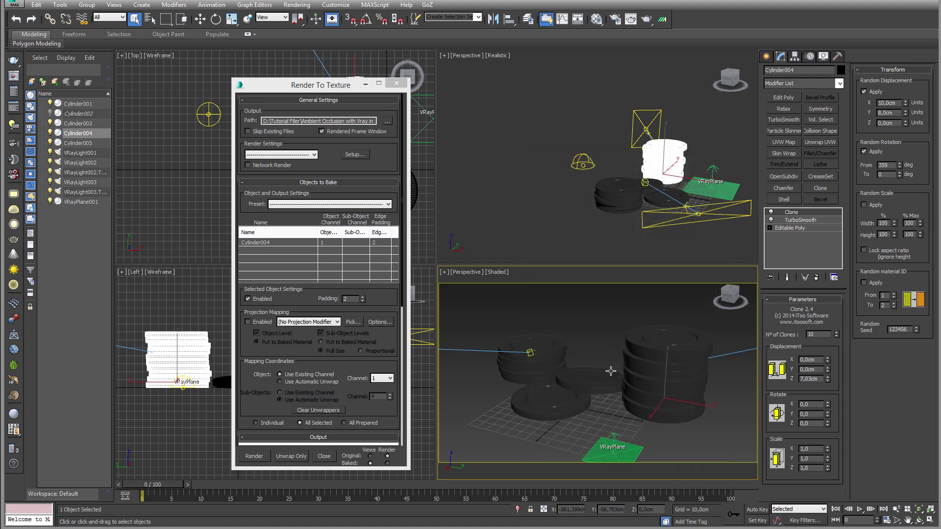
left_click(553, 392)
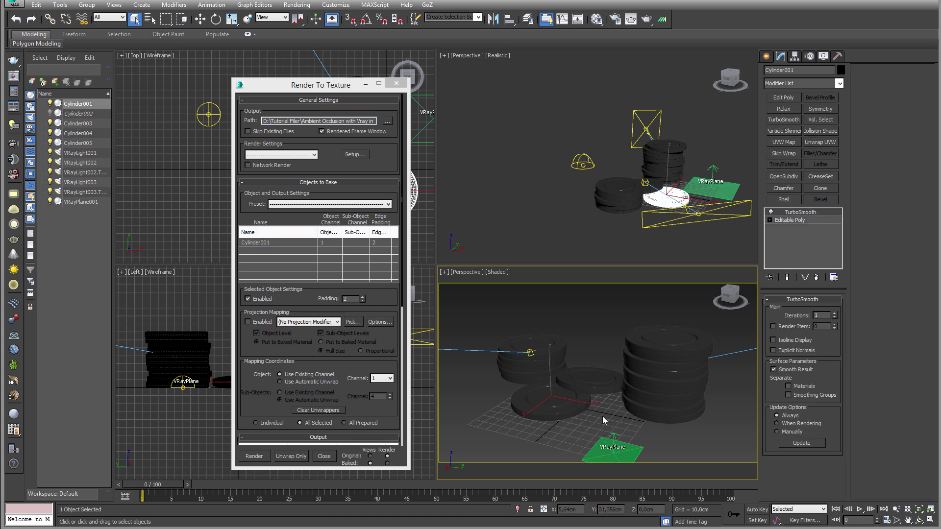
left_click(259, 246)
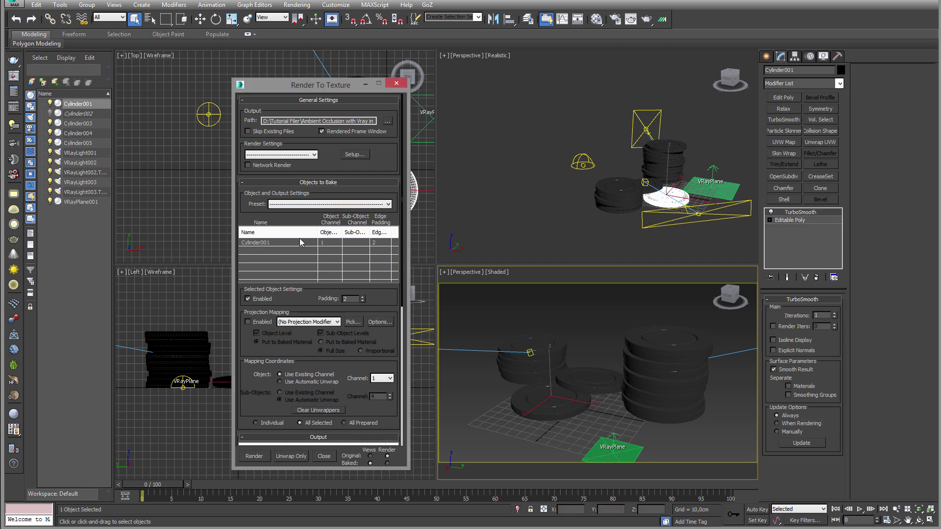
left_click_drag(286, 121, 375, 121)
left_click(322, 121)
left_click_drag(328, 170, 334, 112)
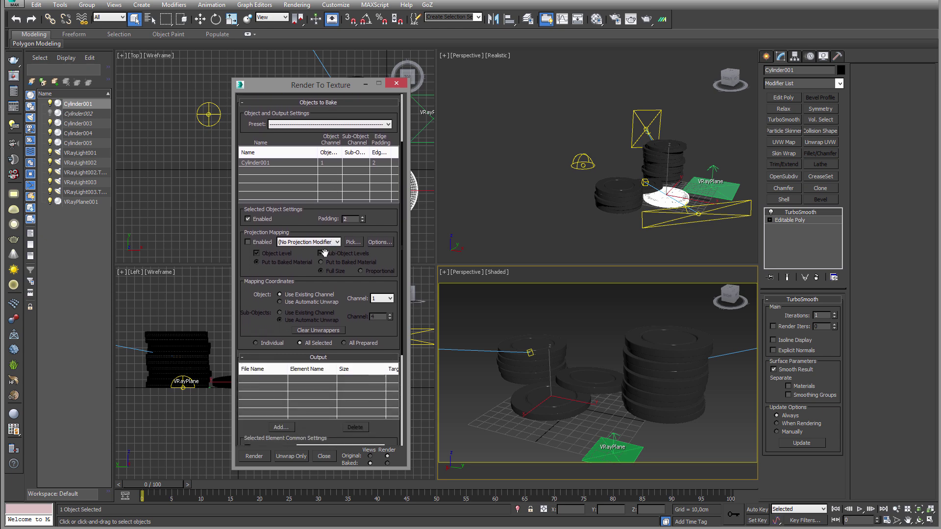
scroll(297, 260, "down", 2)
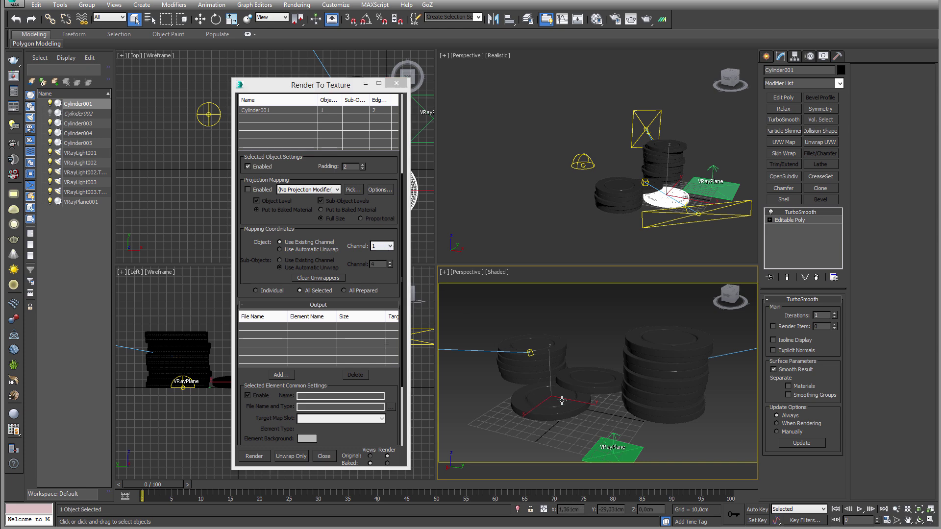
left_click(815, 143)
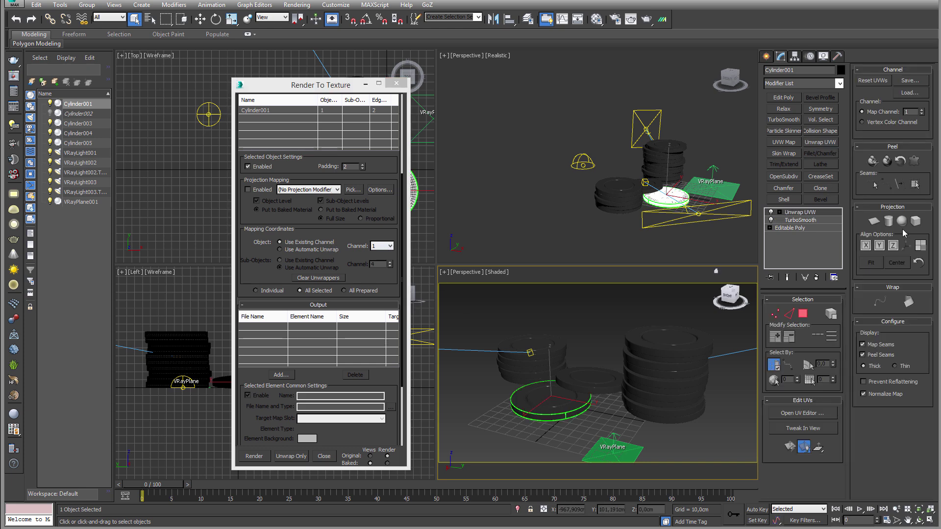
left_click(921, 110)
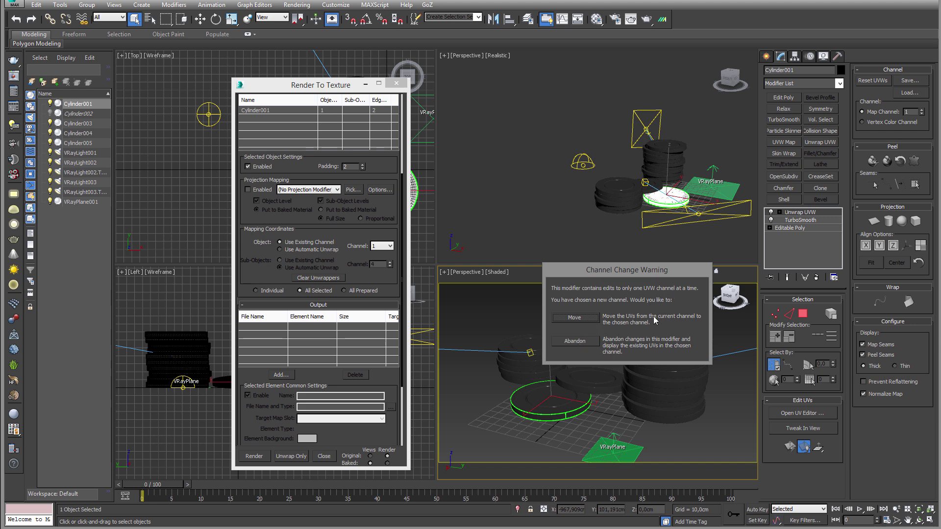
left_click(578, 343)
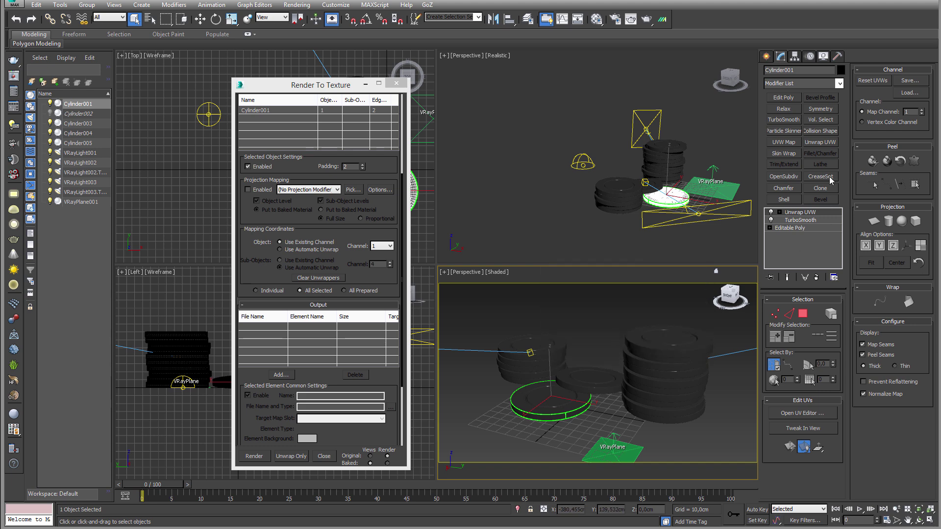
left_click(816, 277)
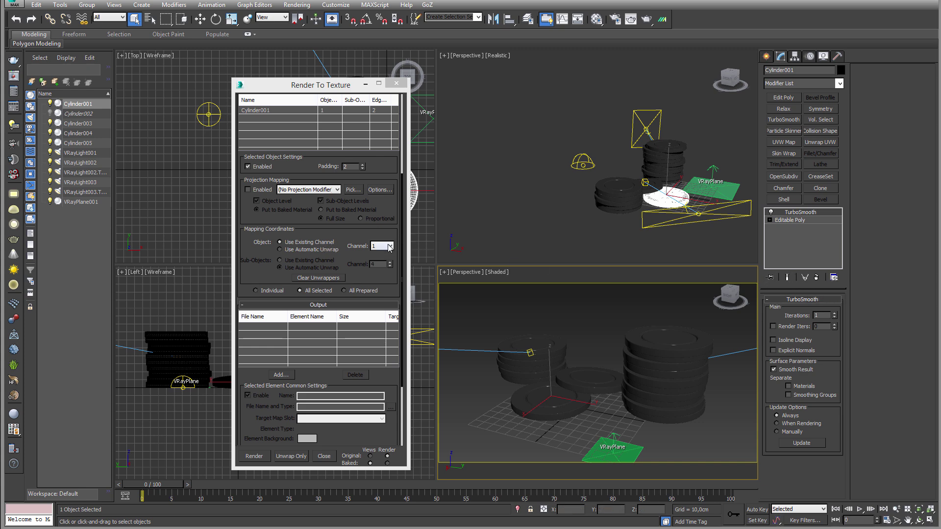
left_click(296, 250)
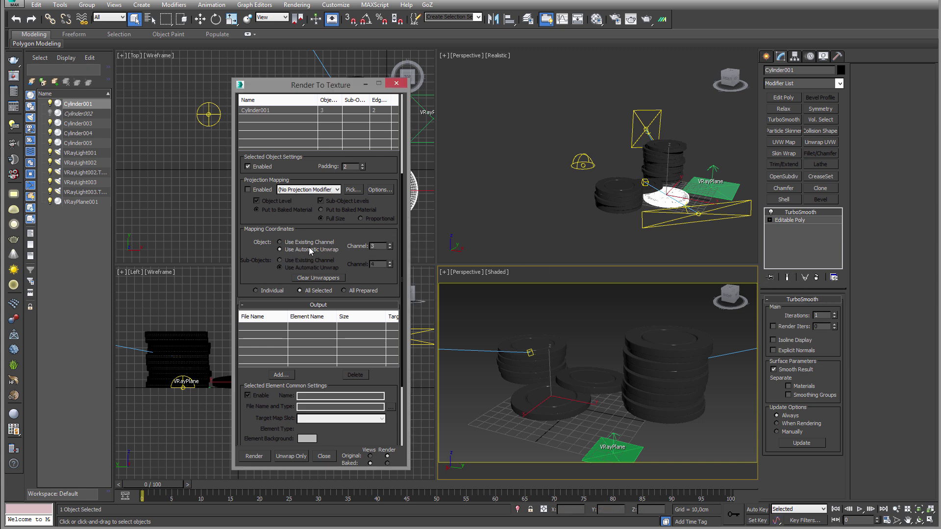
left_click(310, 244)
left_click_drag(351, 257, 349, 231)
scroll(260, 260, "down", 3)
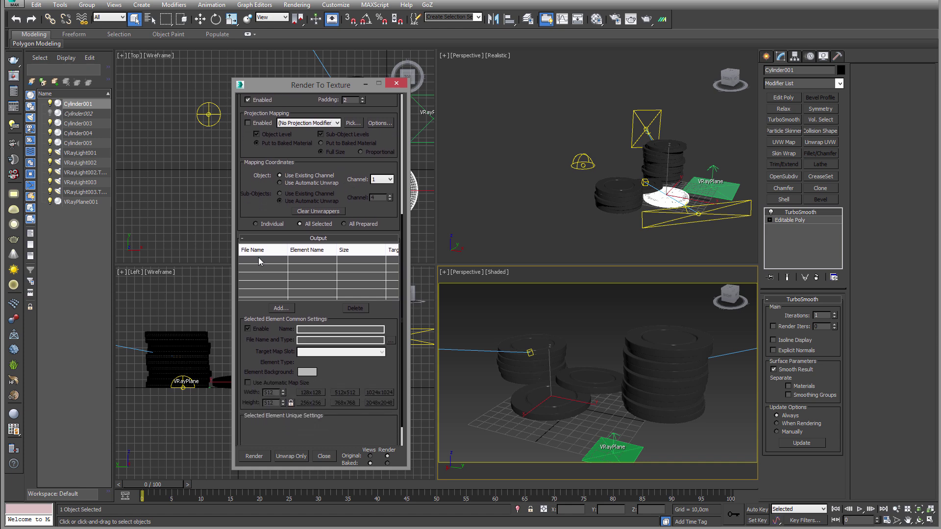
Add a VRayCompleteMap bake element to Cylinder001's outputs
left_click(277, 308)
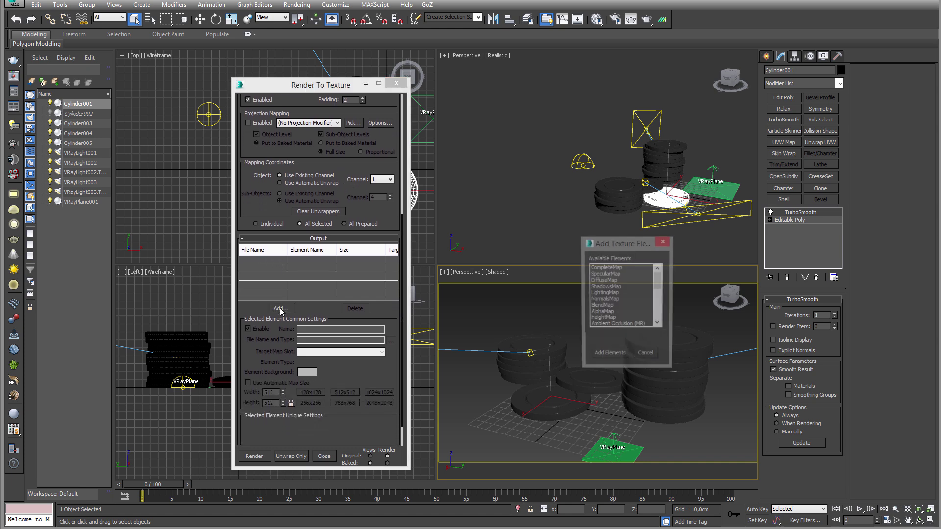
left_click_drag(656, 287, 657, 306)
left_click(624, 299)
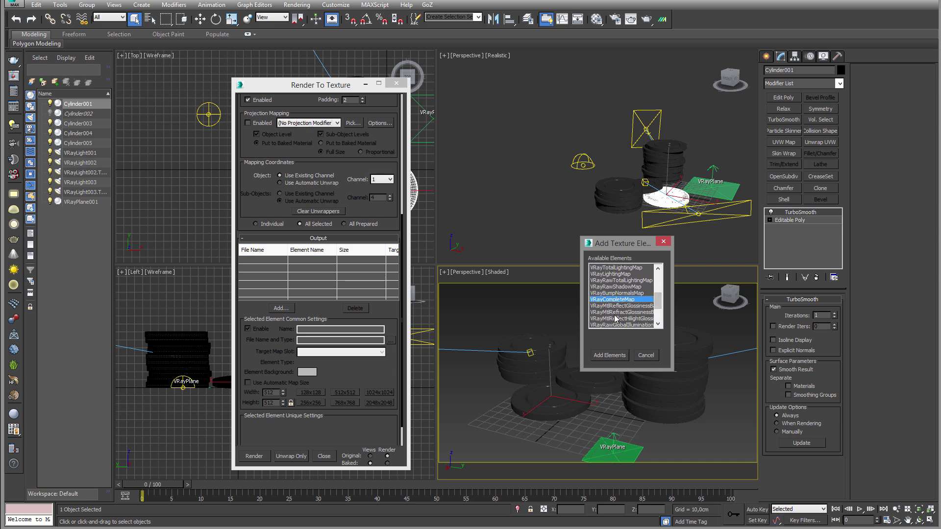
left_click(608, 356)
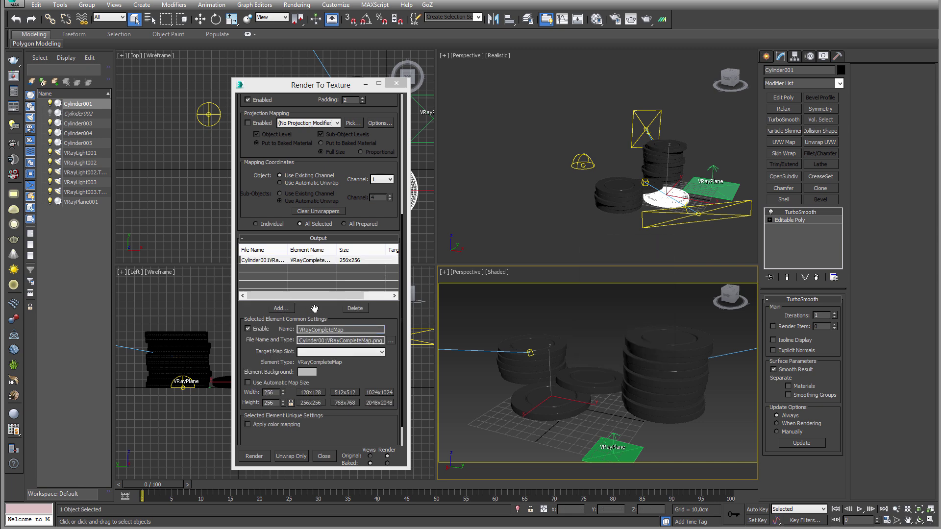
Rename the element to 'aooo', leave the target map slot empty and set size 512x512
left_click_drag(314, 309, 321, 235)
left_click_drag(347, 300, 252, 303)
type("aooo")
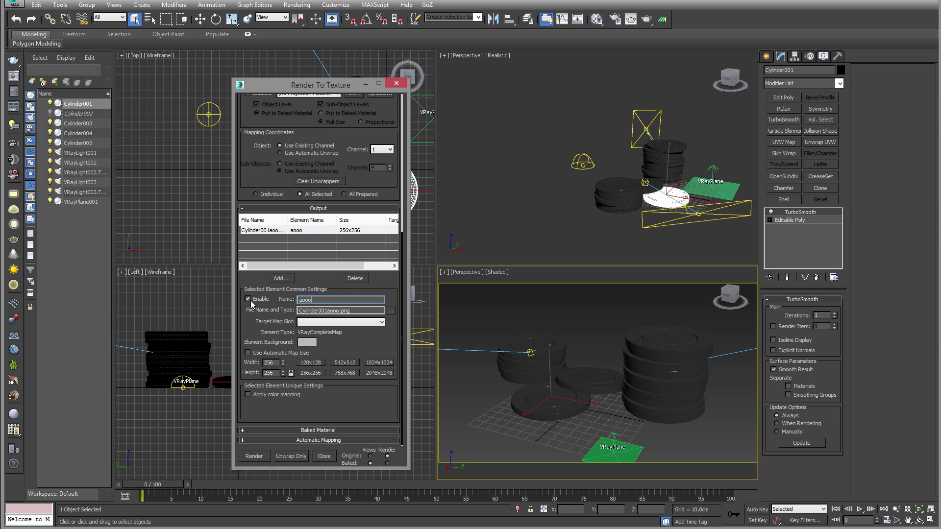
left_click(342, 321)
left_click(342, 321)
left_click(345, 366)
left_click_drag(383, 334, 380, 287)
Review the Common, V-Ray and GI tabs of Render Setup
left_click(614, 19)
left_click(82, 12)
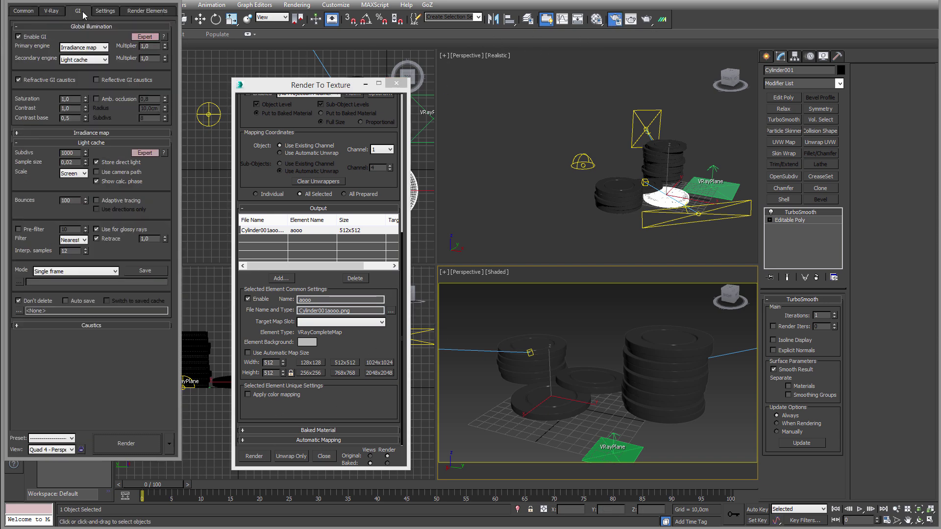
left_click(44, 11)
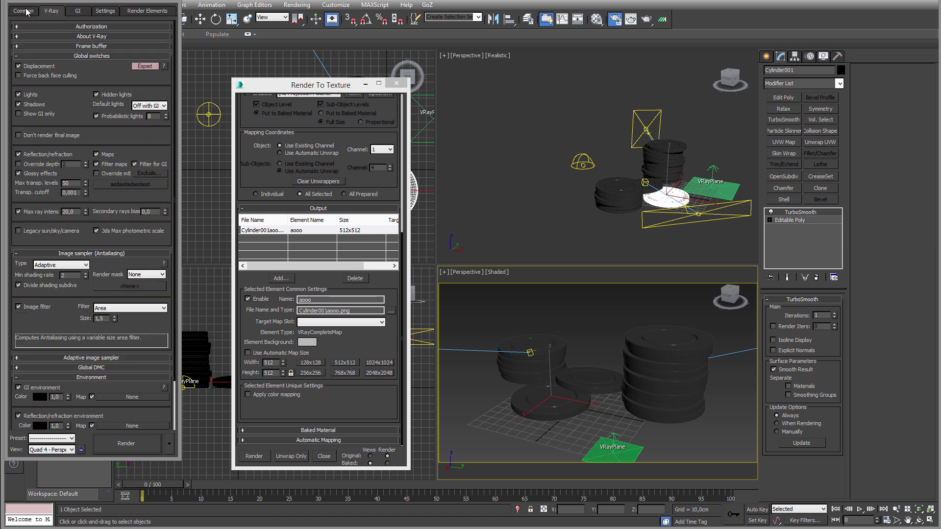
left_click(27, 10)
left_click(47, 12)
left_click(25, 12)
left_click(59, 12)
left_click(78, 12)
Bake Cylinder001's complete map past the missing-targets warning, then close the preview
left_click(254, 455)
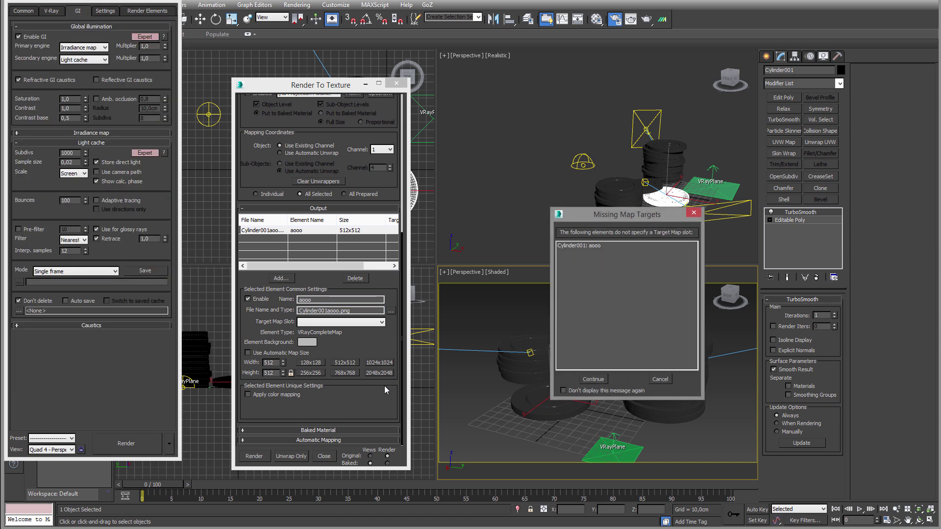
left_click(592, 379)
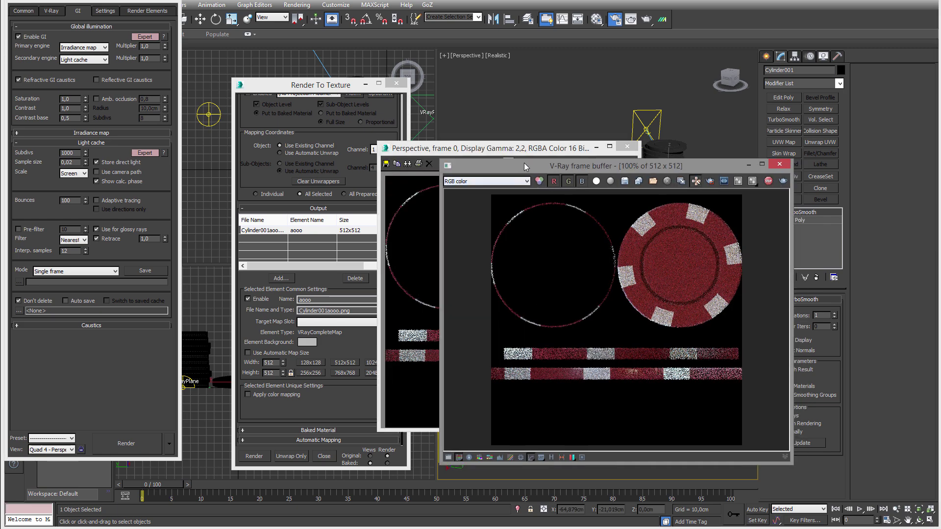
left_click_drag(481, 160, 307, 94)
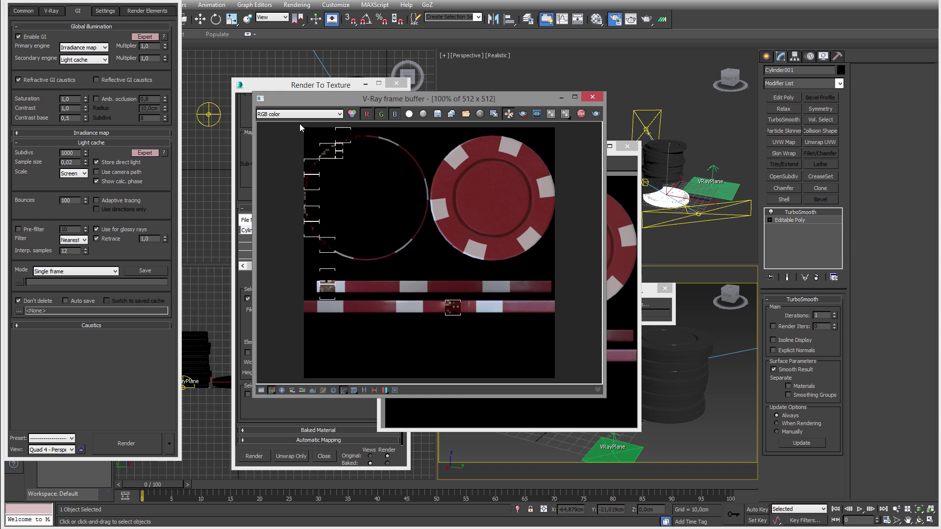
left_click(627, 147)
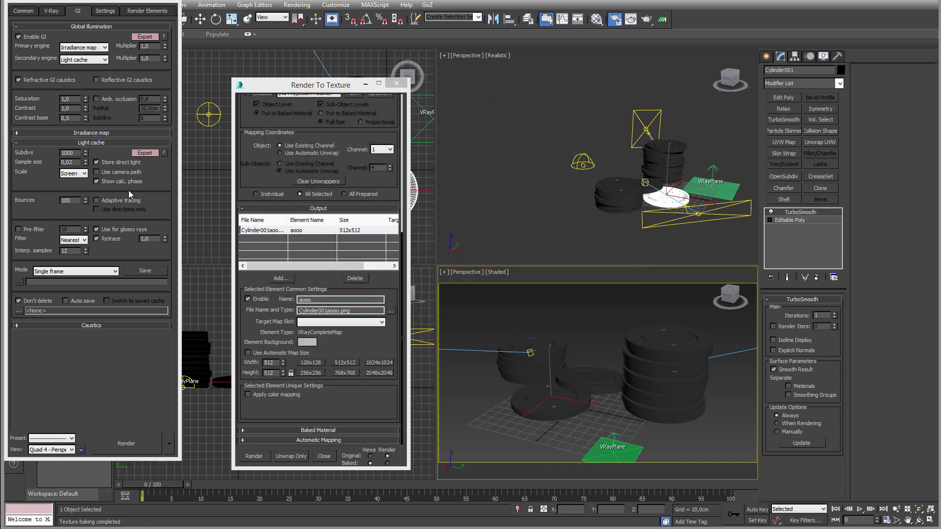
In V-Ray Global switches, turn off Lights and enable Override mtl
left_click(51, 12)
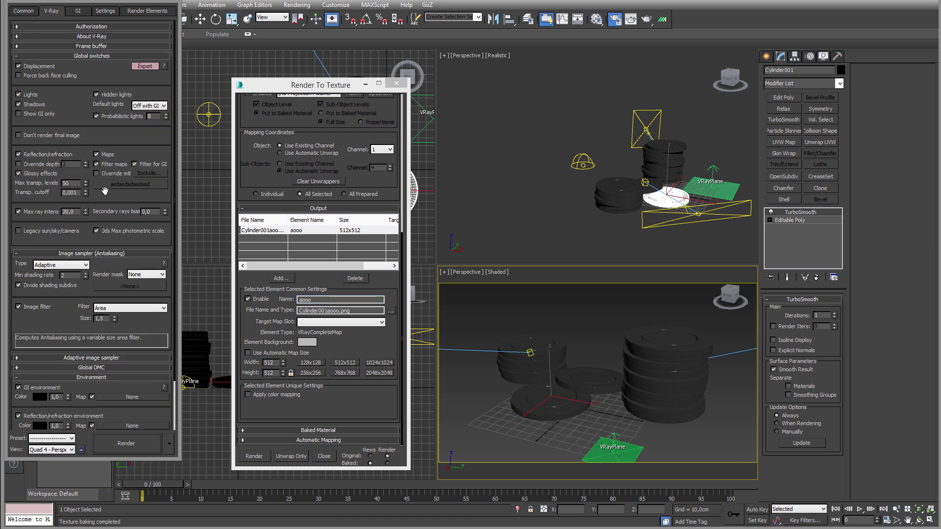
left_click(18, 95)
left_click(68, 13)
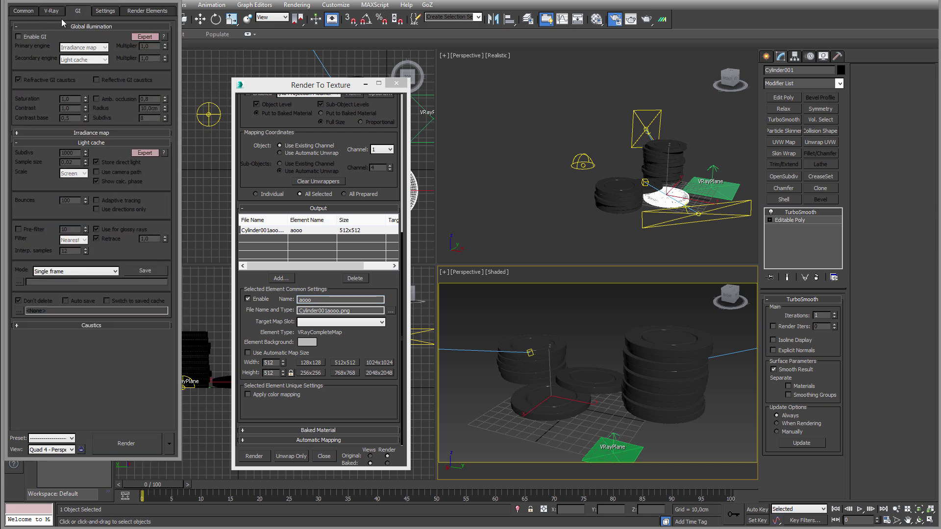
left_click(53, 13)
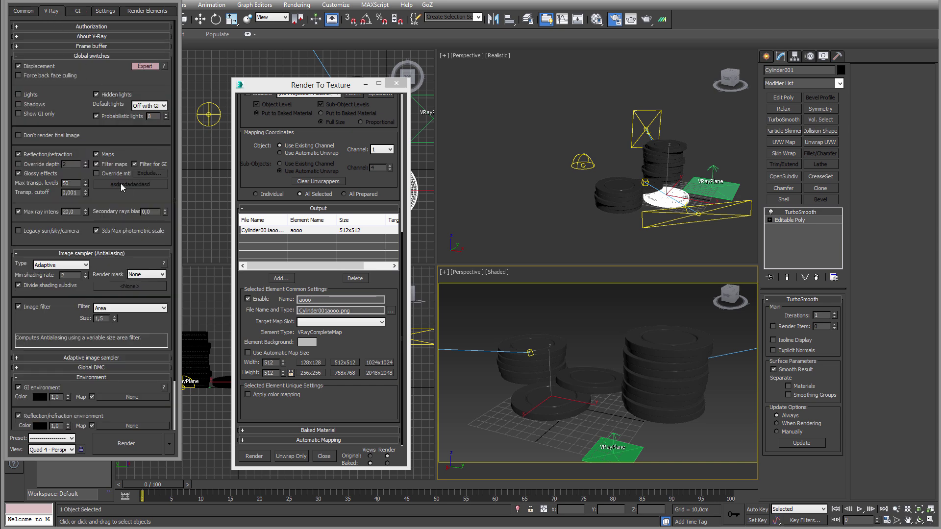
left_click(97, 174)
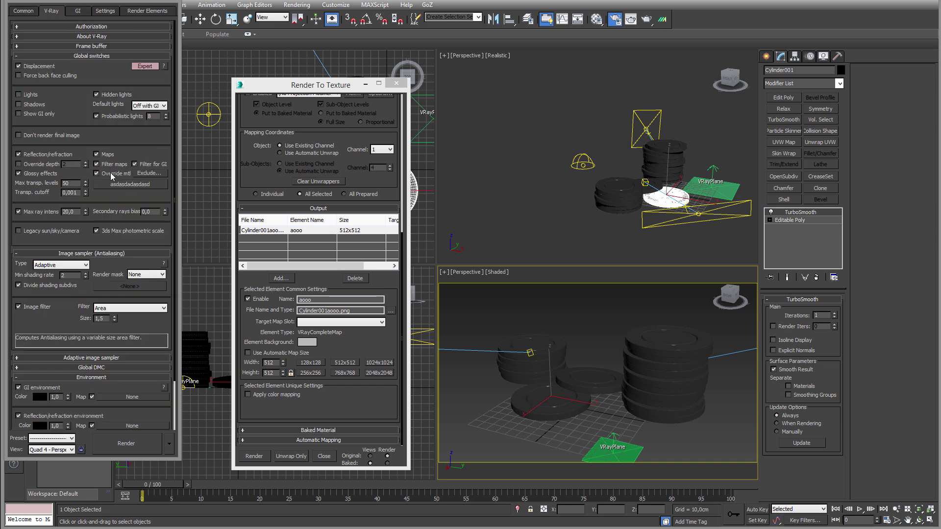
Clear the override slot and replace it with a new VRayLightMtl
left_click(596, 20)
left_click_drag(438, 53, 361, 87)
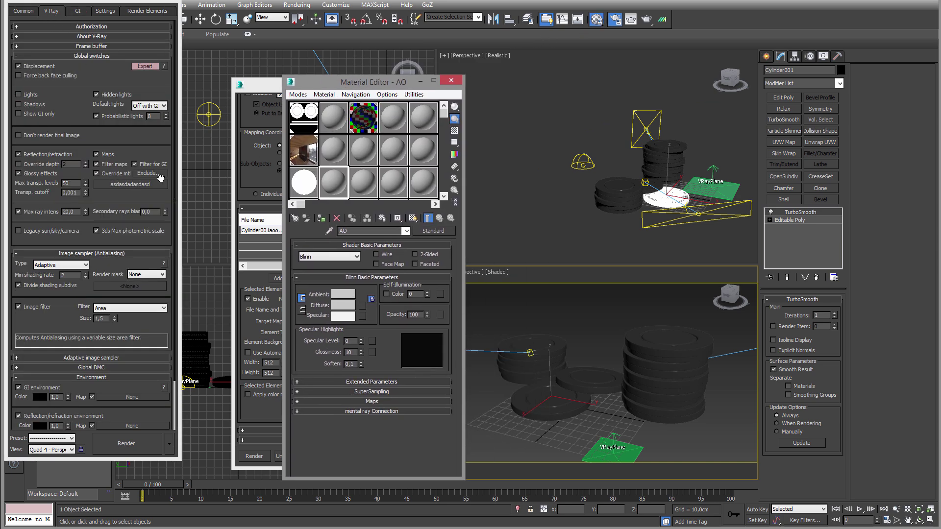
right_click(141, 185)
left_click(162, 233)
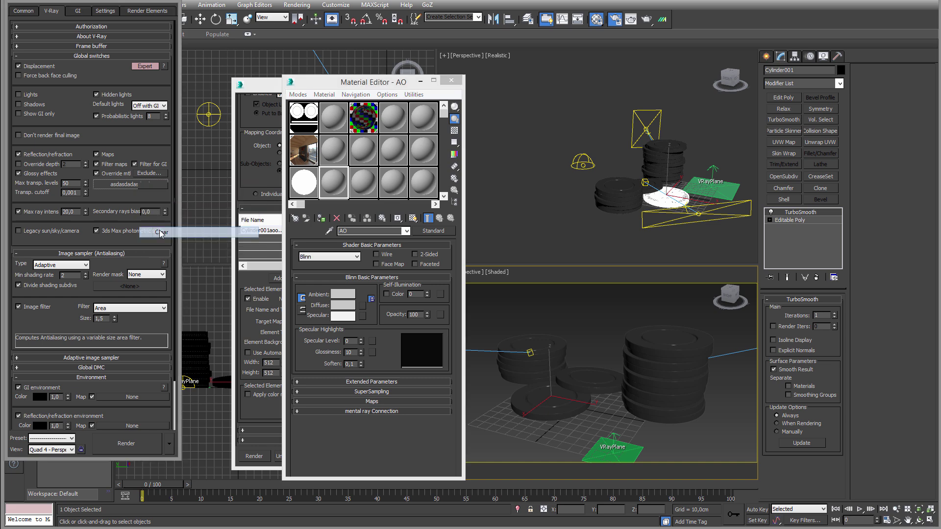
left_click(138, 186)
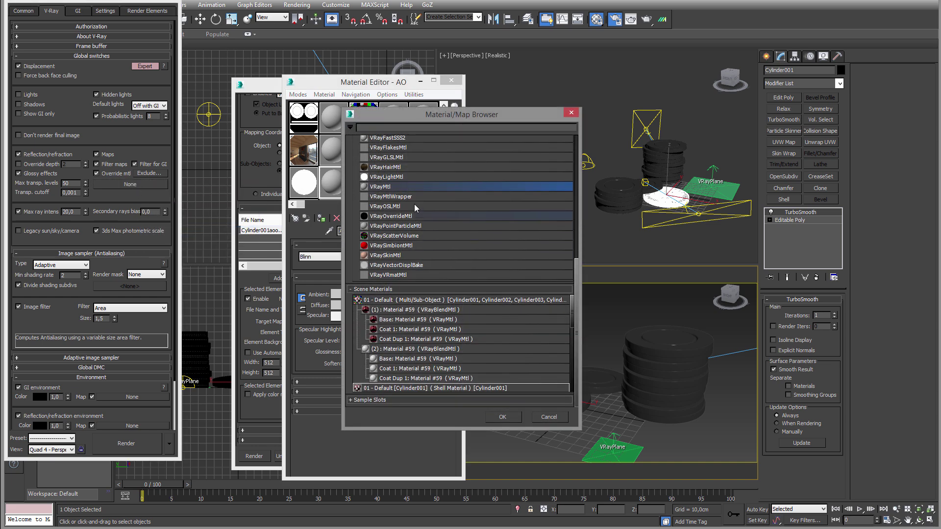
scroll(406, 204, "up", 2)
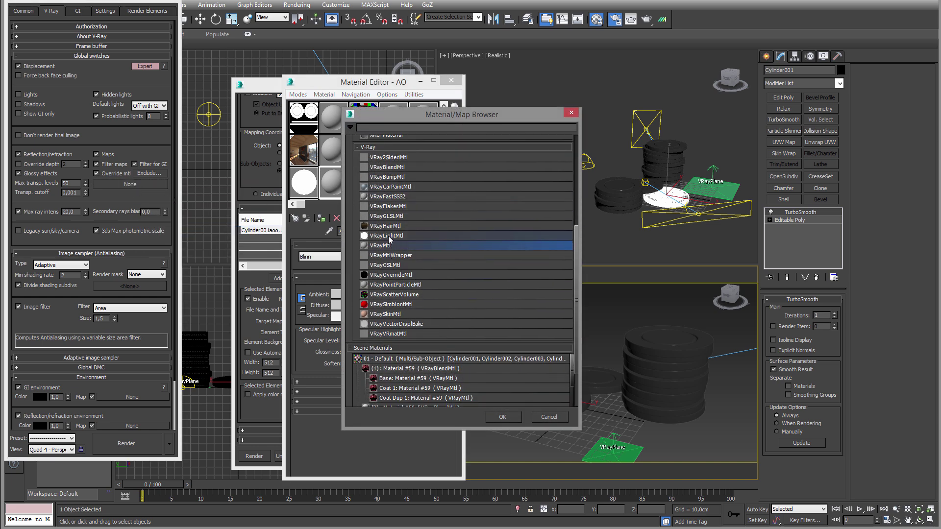
double_click(389, 237)
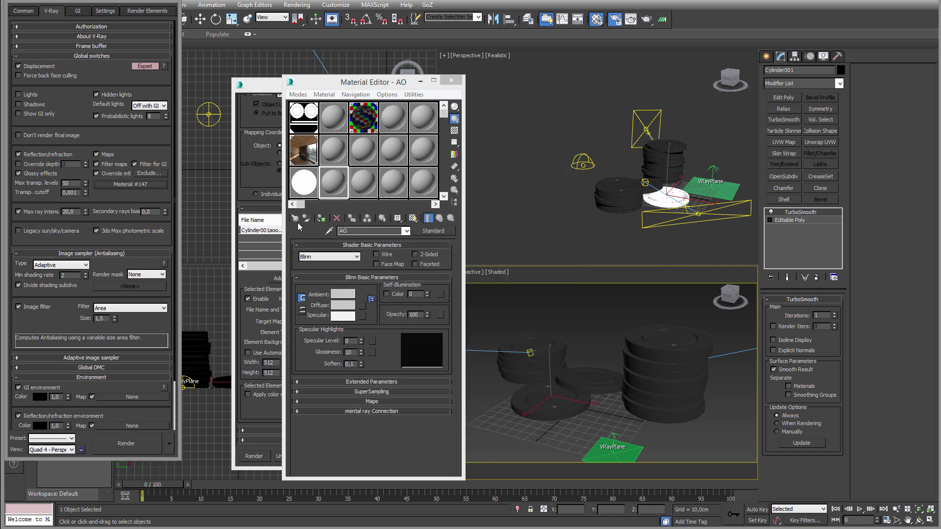
Instance the override material into a slot and give its colour a VRayDirt map (8 cm radius, 32 subdivs)
left_click_drag(145, 190, 335, 186)
left_click(352, 311)
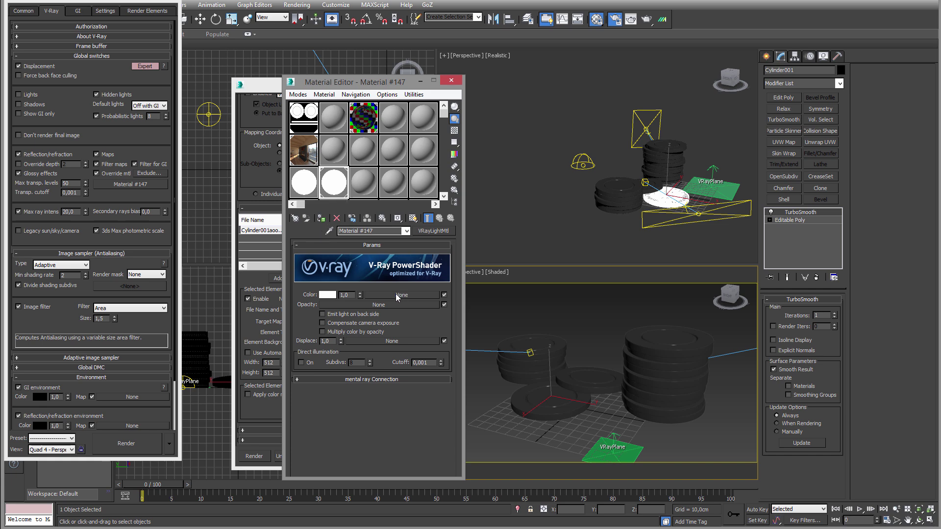
left_click(376, 296)
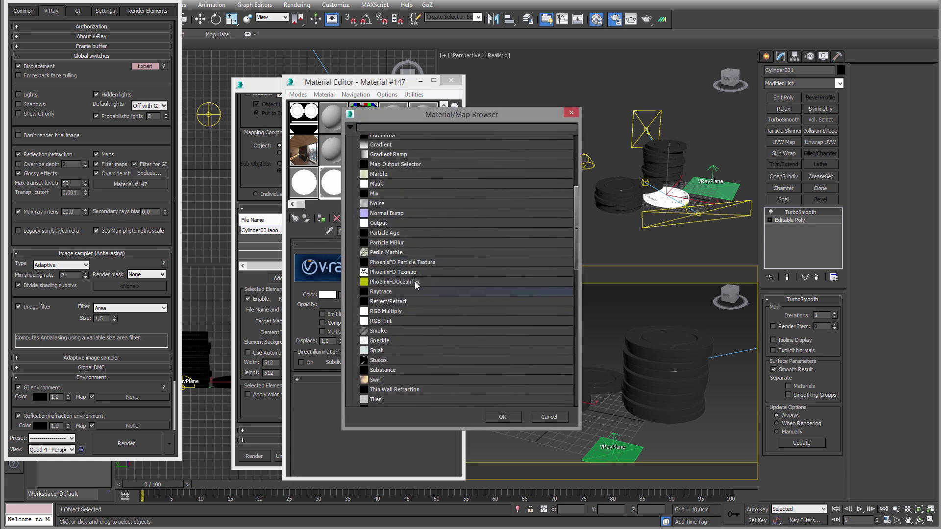
scroll(387, 283, "down", 5)
scroll(384, 283, "down", 3)
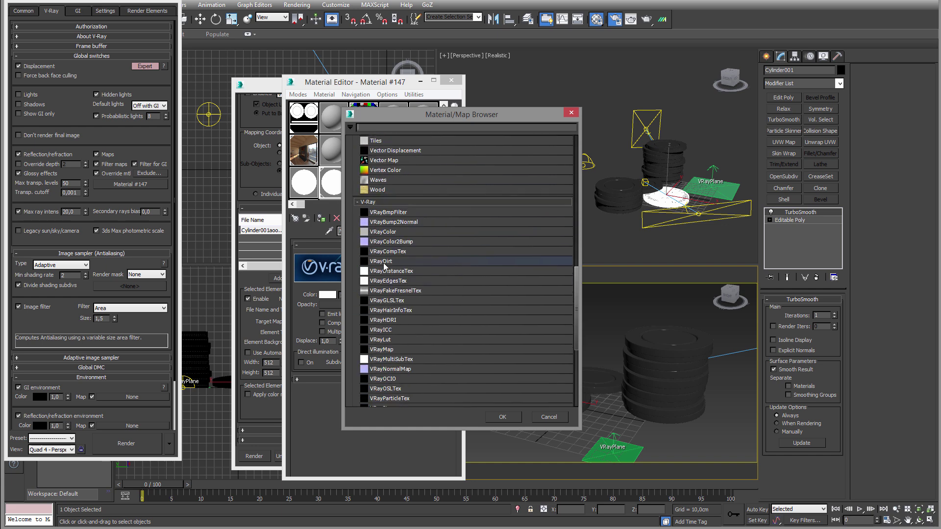
left_click(393, 272)
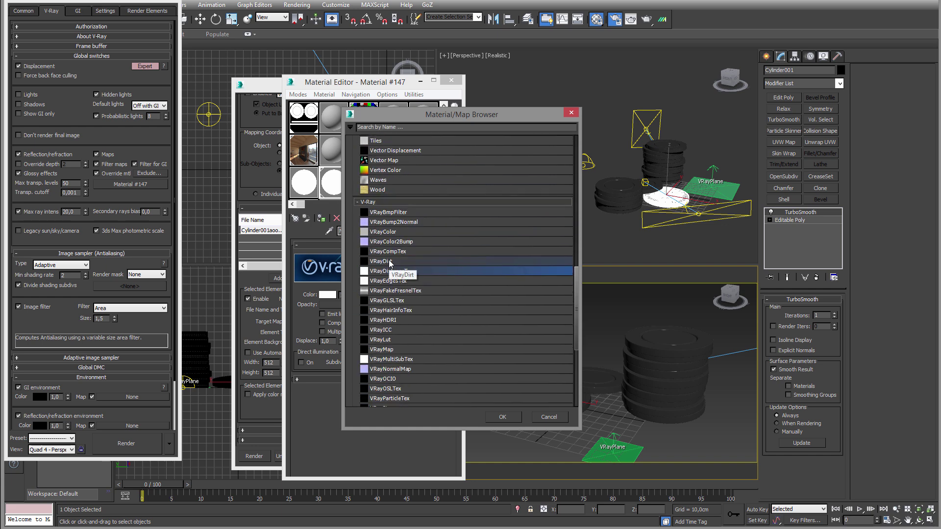
double_click(391, 262)
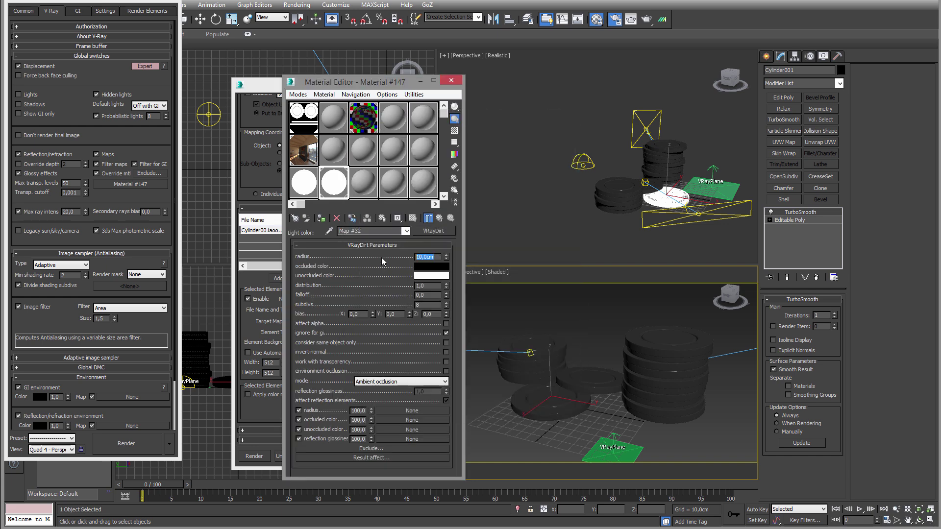
type("8")
type("32")
Bake the chip's ambient occlusion texture, then close the preview
left_click(452, 81)
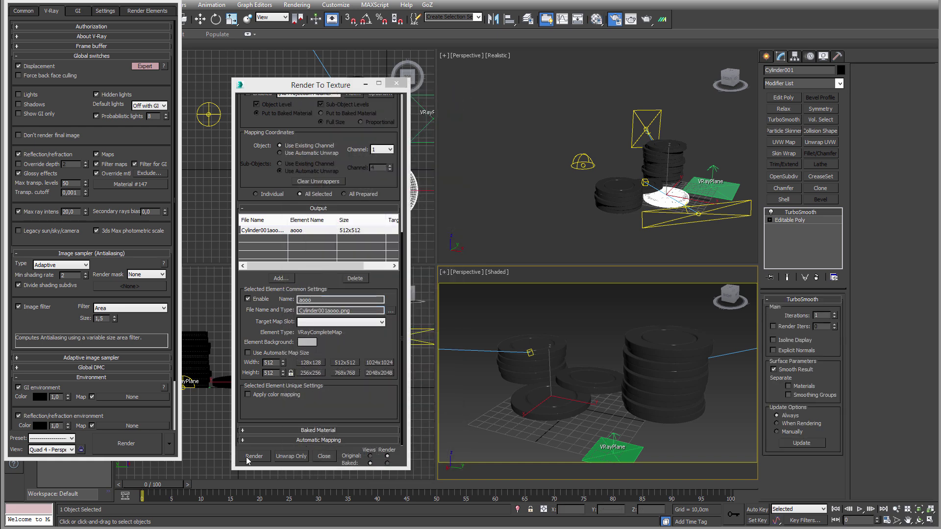
left_click(254, 456)
left_click(576, 379)
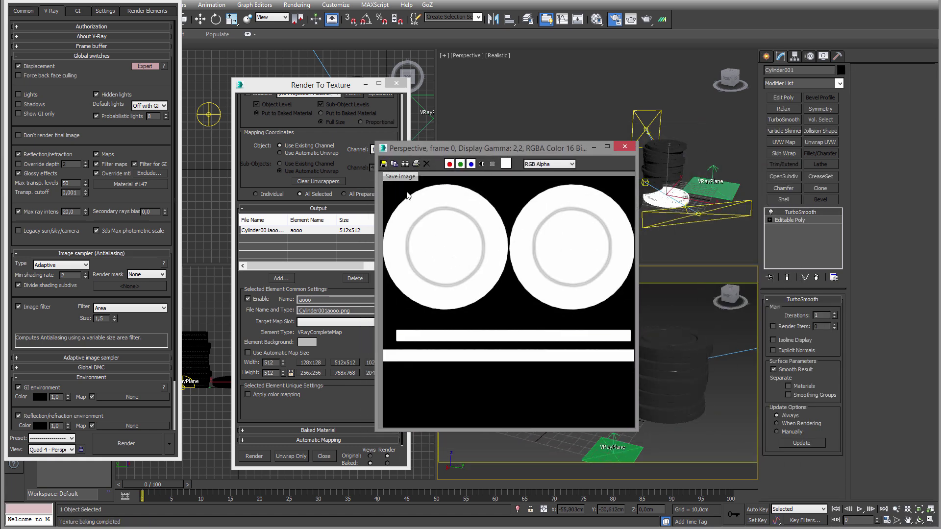
left_click(624, 147)
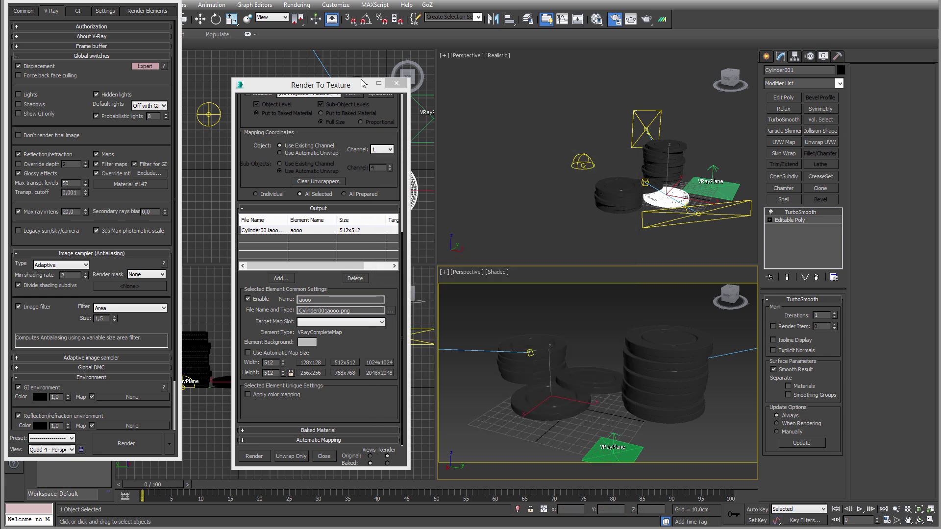
Disable Override mtl, turn Lights back on and switch off shadows in Global switches
left_click(96, 173)
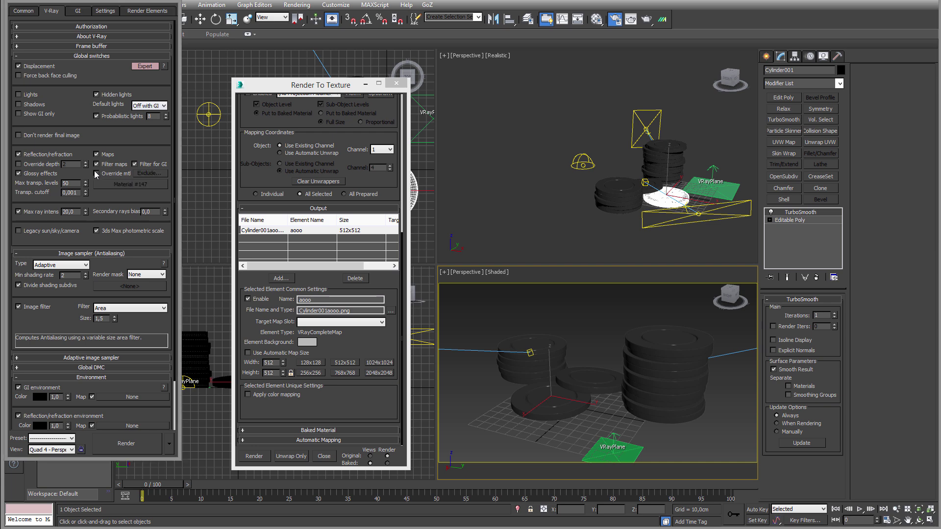
left_click(18, 95)
left_click(78, 11)
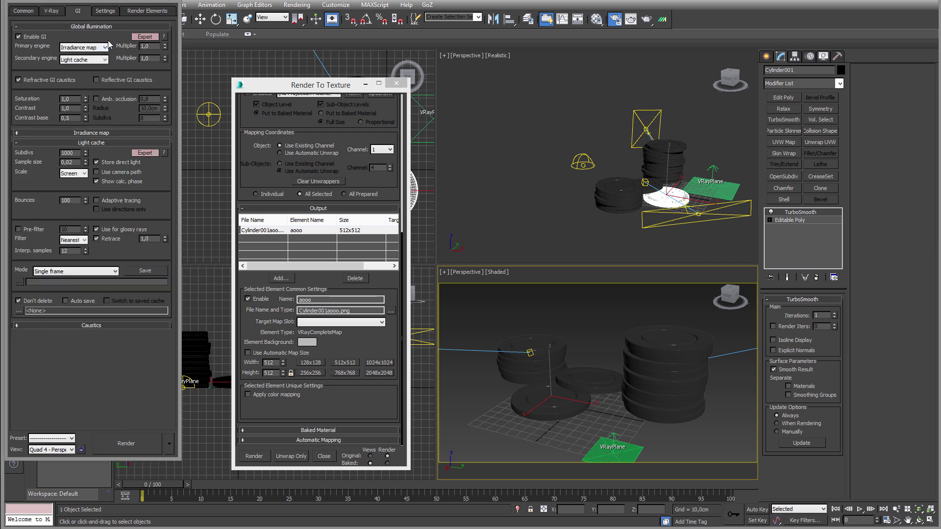
left_click(49, 12)
left_click(19, 104)
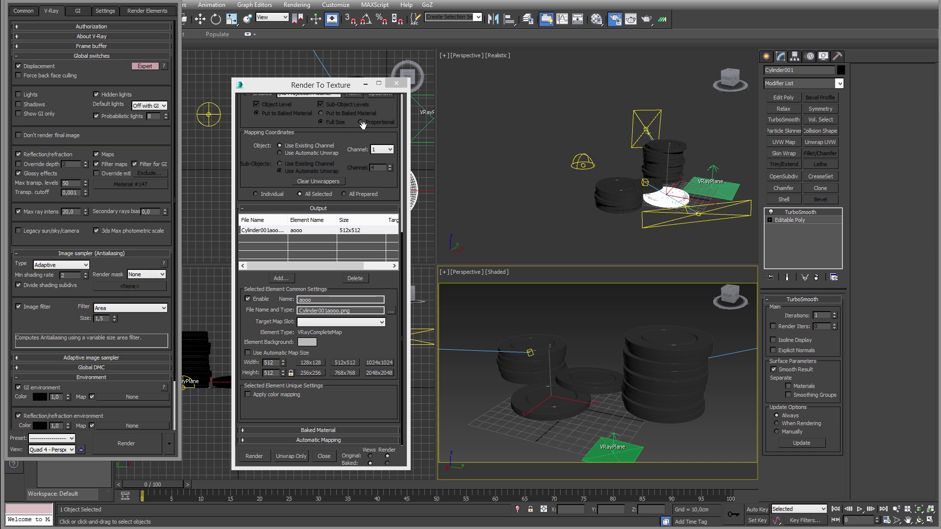
Close Render To Texture and change the current material's type to VRayMtl
left_click(396, 83)
left_click(596, 19)
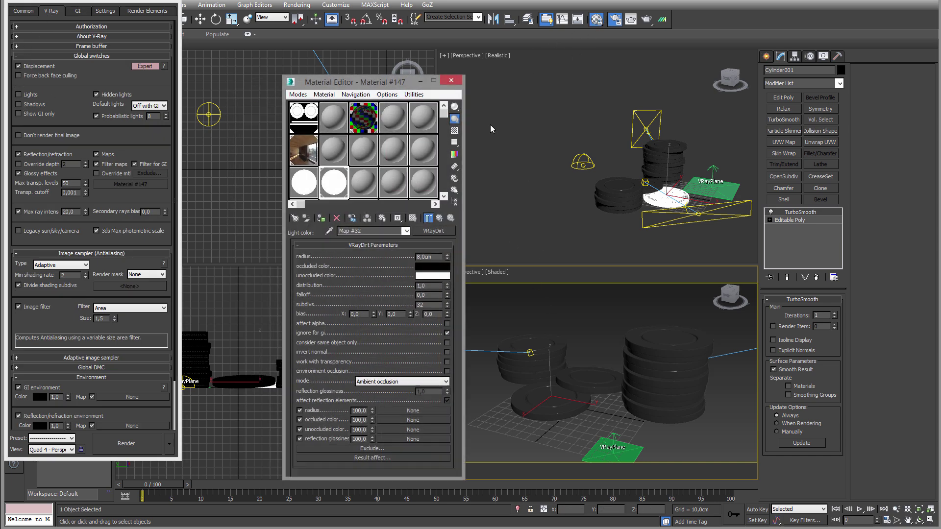
left_click_drag(385, 231, 339, 231)
left_click(443, 232)
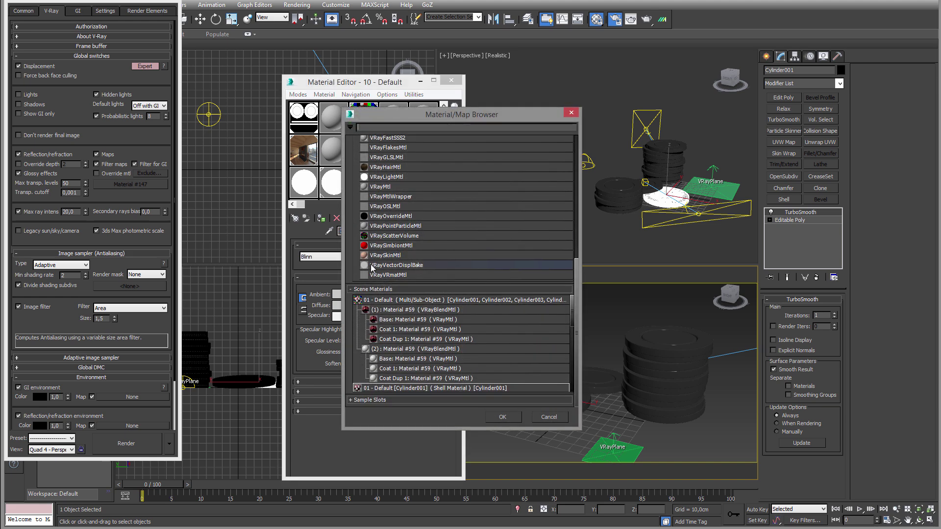
double_click(383, 188)
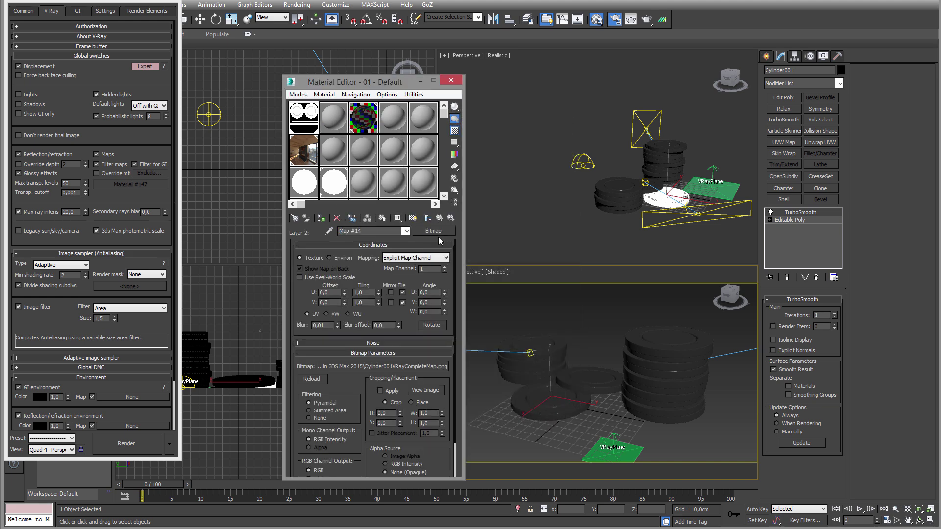
Copy the AO bitmap from 01 - Default's Composite Layer 2 into 10 - Default's Diffuse
left_click(439, 217)
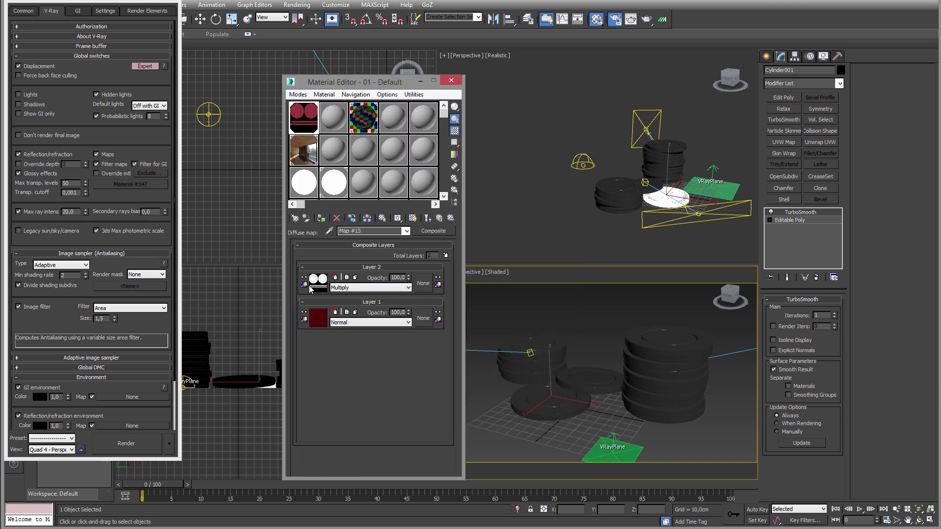
left_click(319, 284)
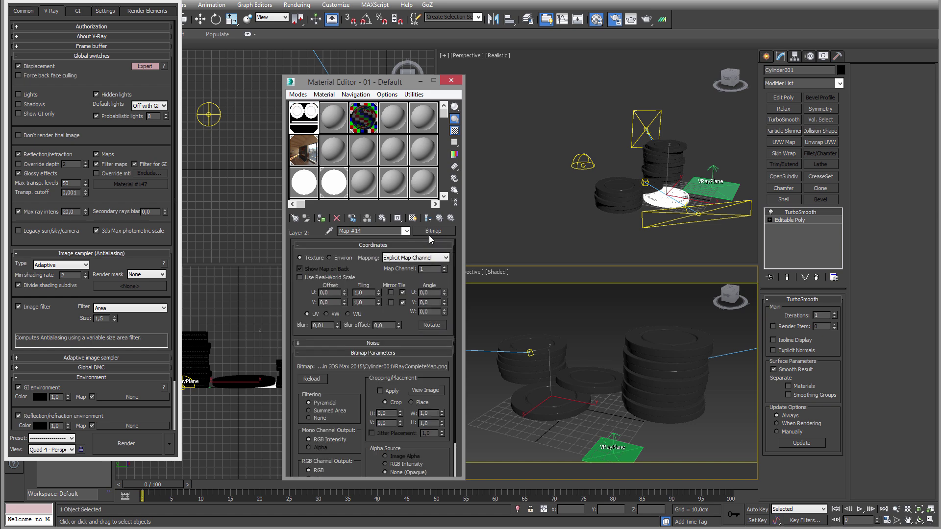
right_click(433, 231)
key("Escape")
left_click(363, 148)
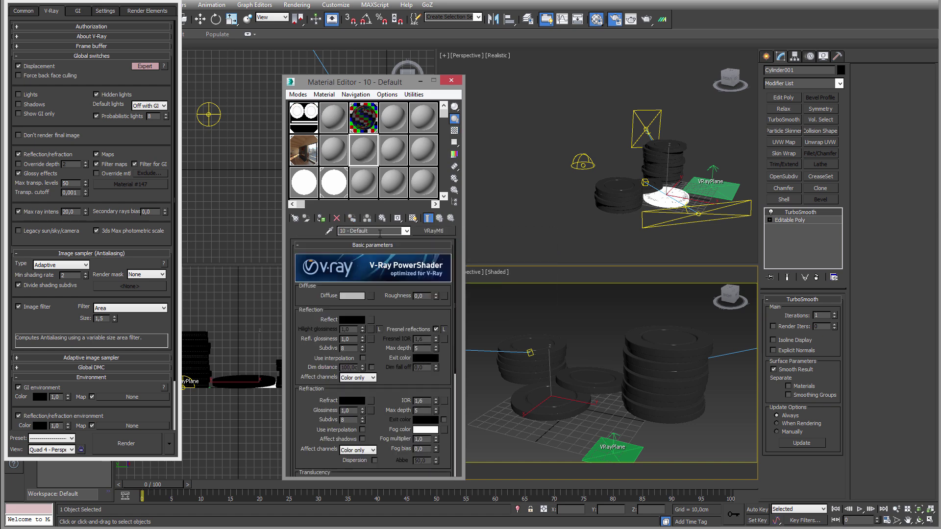
right_click(373, 297)
left_click(389, 301)
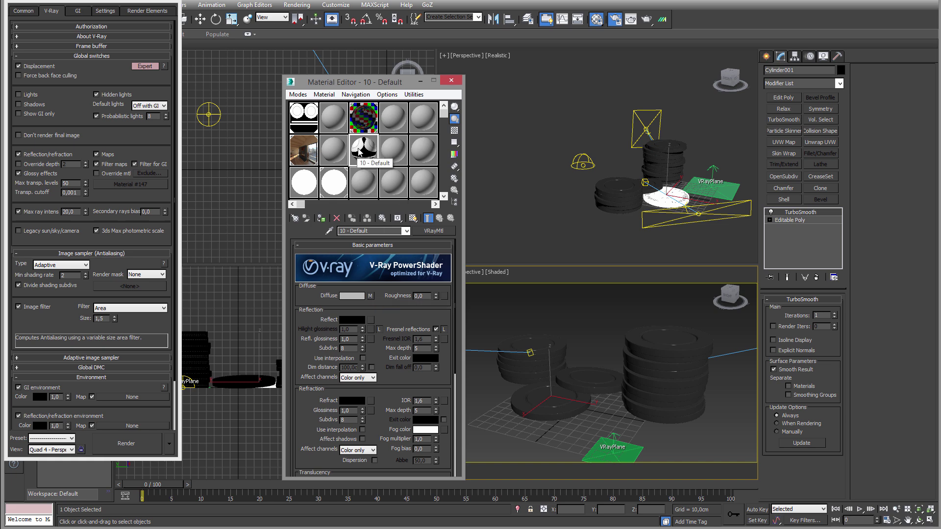
Assign 10 - Default to the loose disc, render a test image, then clear the selection
left_click_drag(364, 152, 544, 403)
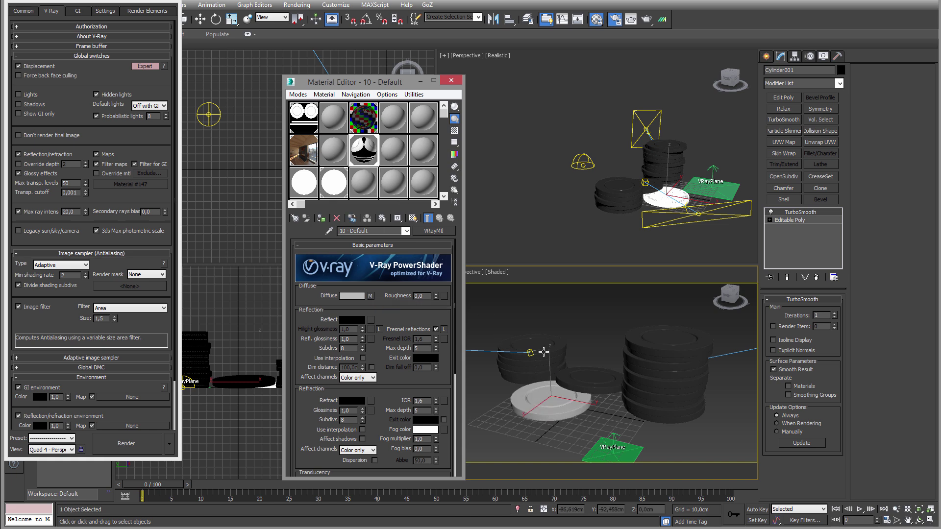
right_click(596, 316)
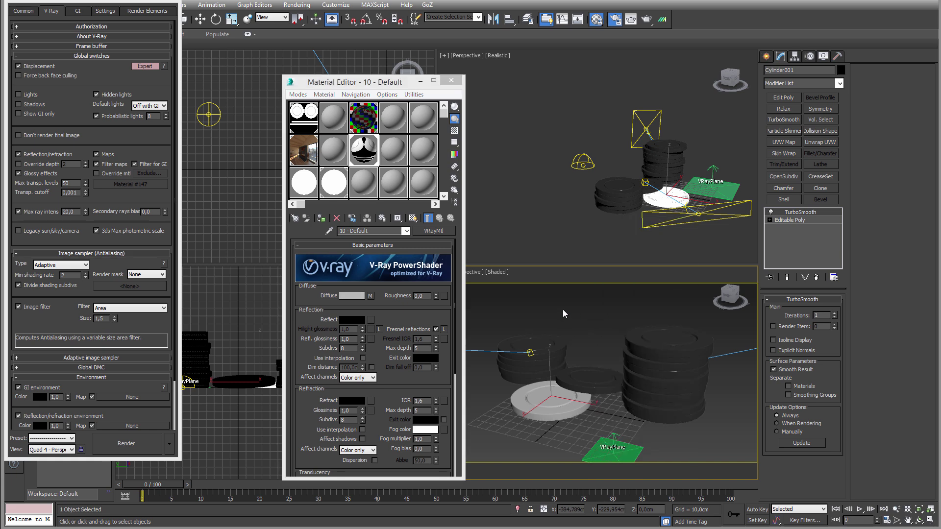
left_click(647, 20)
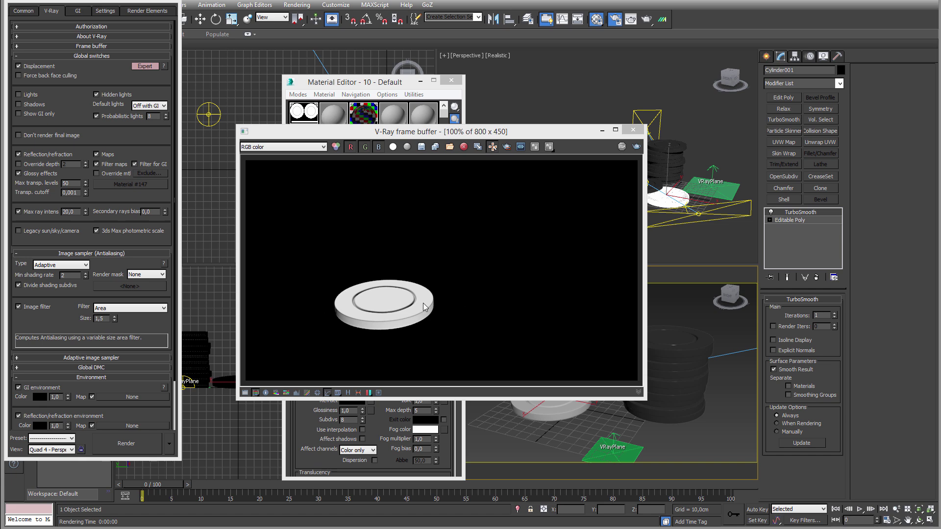
left_click(633, 129)
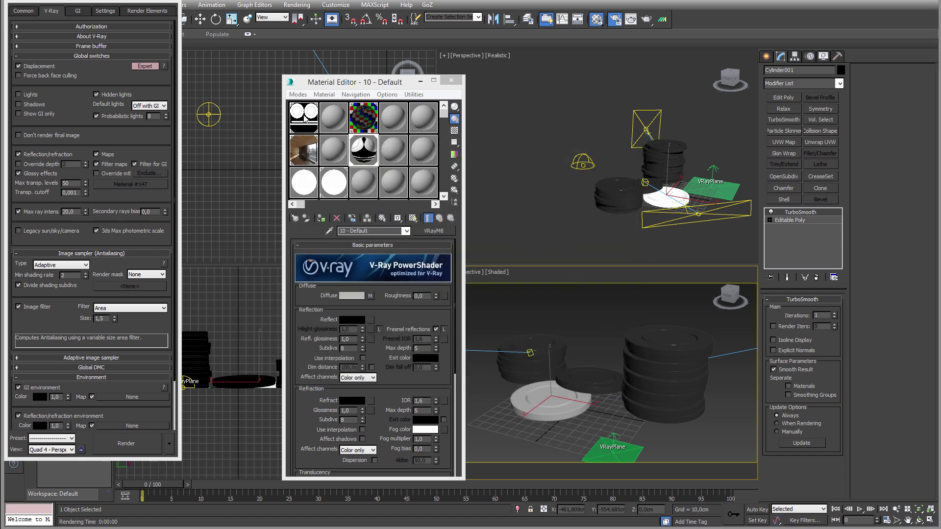
left_click(316, 132)
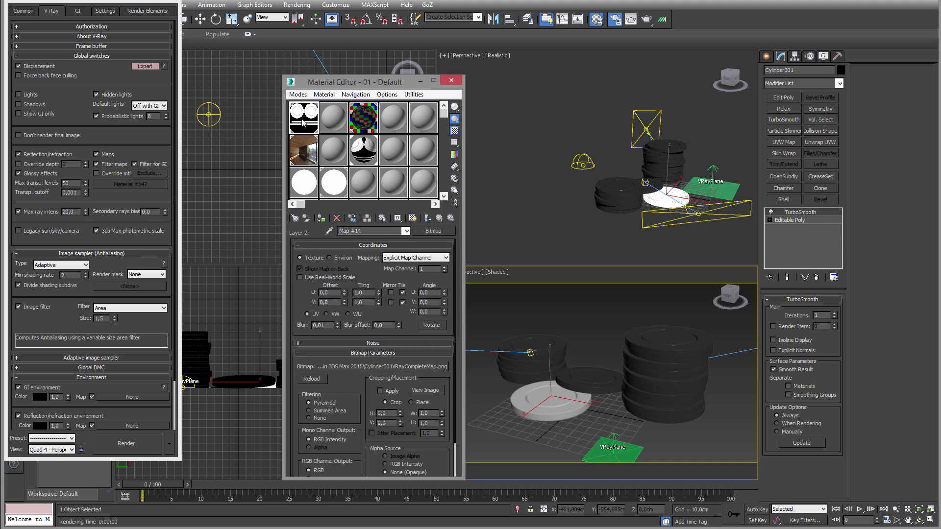
left_click(596, 330)
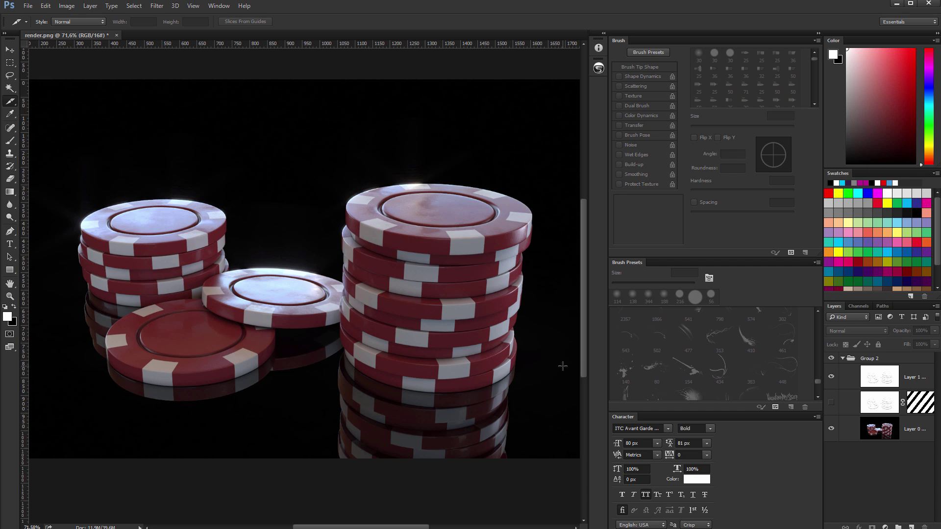
Compare the AO layer and base render by toggling their visibility at Normal blending
left_click(881, 381)
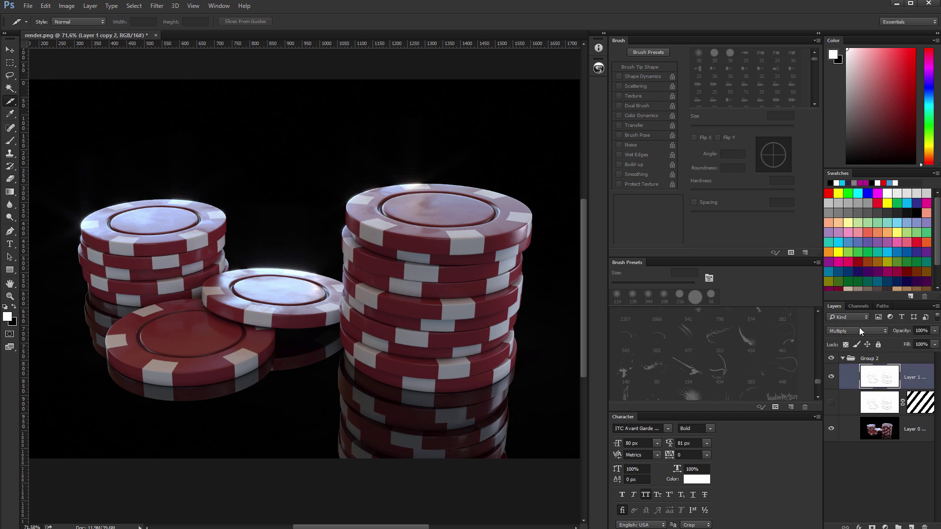
left_click(859, 331)
left_click(840, 328)
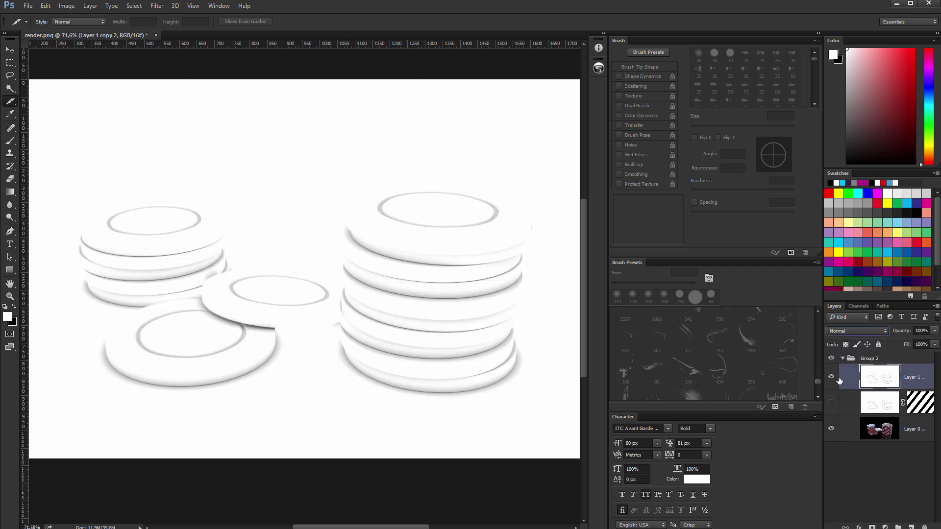
left_click(831, 376)
left_click(840, 430)
left_click(831, 429)
left_click(831, 430)
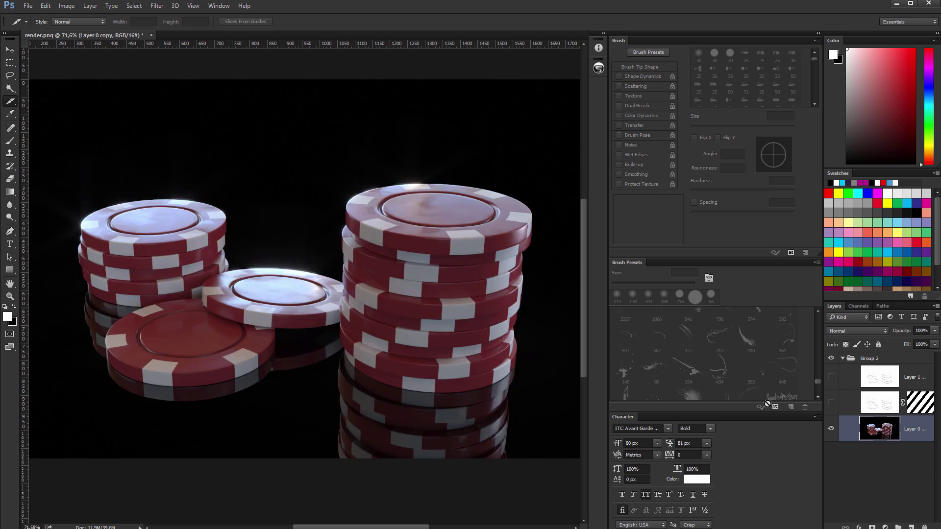
left_click(906, 376)
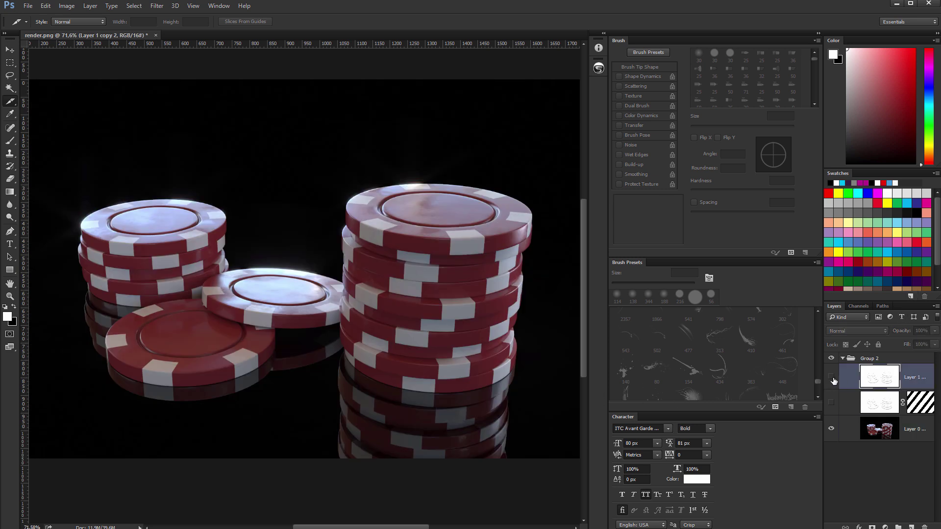
left_click(832, 377)
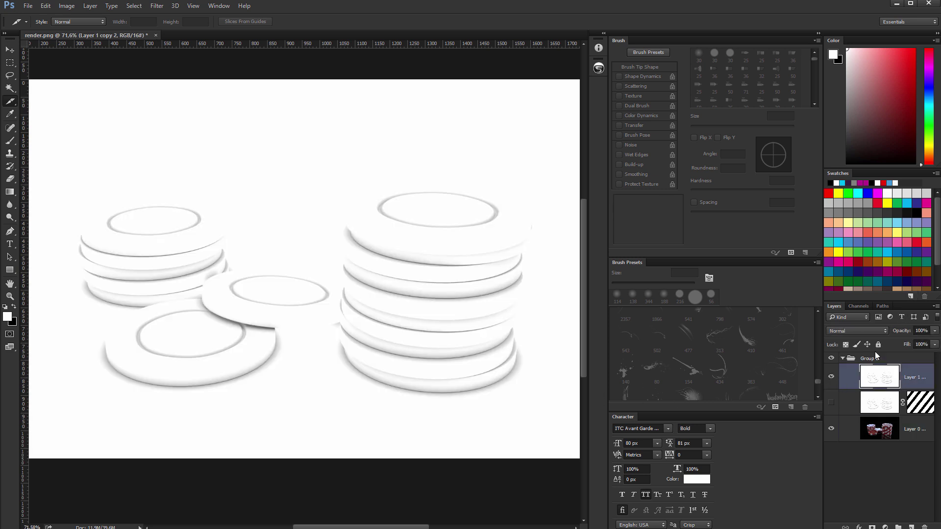
Set the AO layer to Multiply and toggle it on and off to compare
left_click(858, 331)
left_click(854, 363)
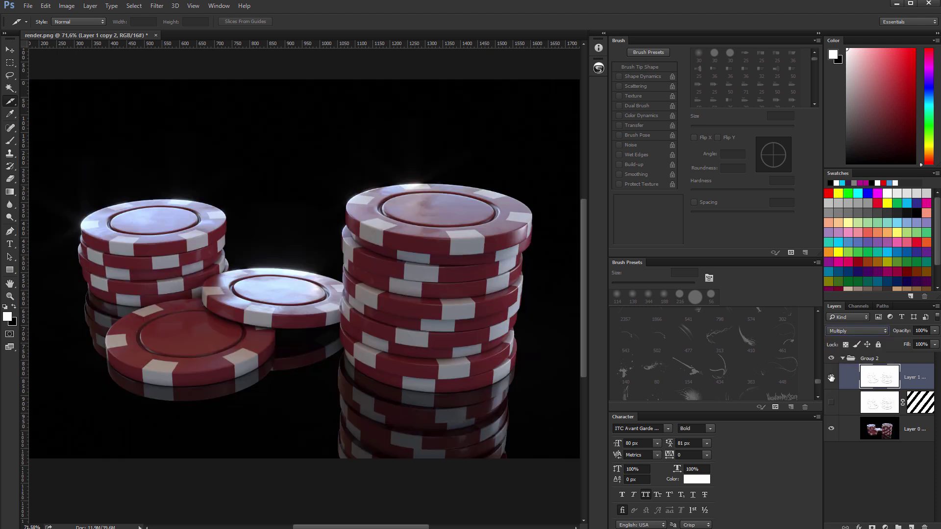
left_click(831, 378)
left_click(831, 377)
left_click(831, 378)
left_click(831, 378)
left_click(830, 378)
left_click(831, 377)
left_click(831, 377)
left_click(830, 378)
left_click(831, 377)
Try a duplicate AO layer at 67% opacity, then delete the copy
left_click_drag(925, 373, 887, 375, "alt")
mouse_move(906, 331)
left_mouse_down()
mouse_move(889, 333)
mouse_move(906, 333)
left_mouse_up()
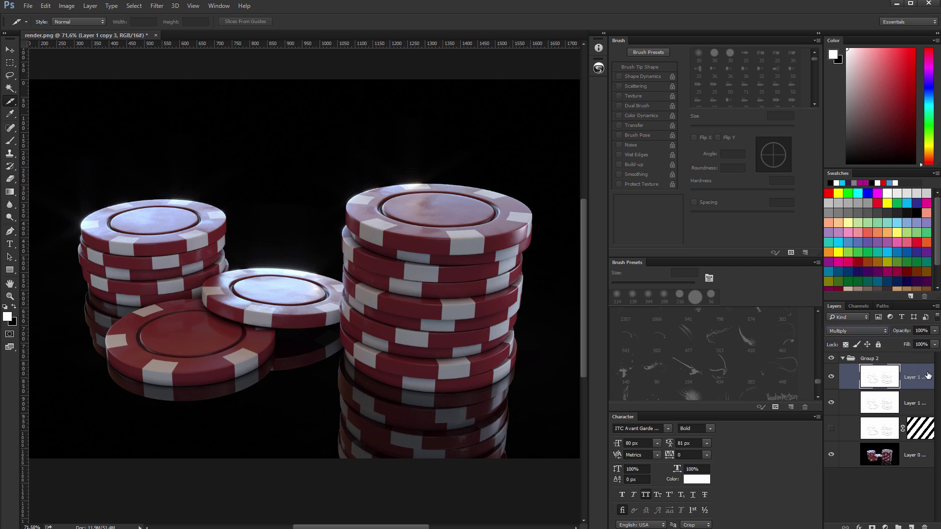
left_click_drag(927, 376, 924, 526)
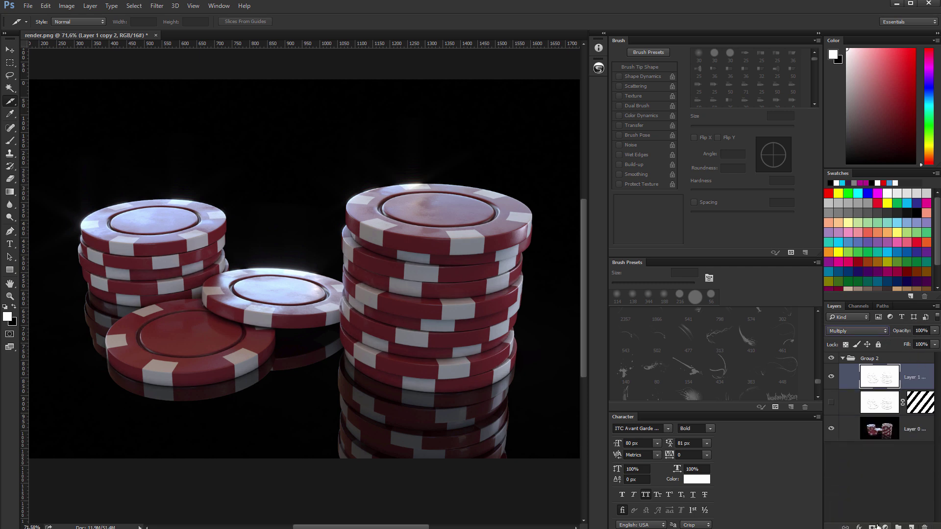
Add a Curves adjustment with an S-curve, then delete the Curves layer
left_click(884, 527)
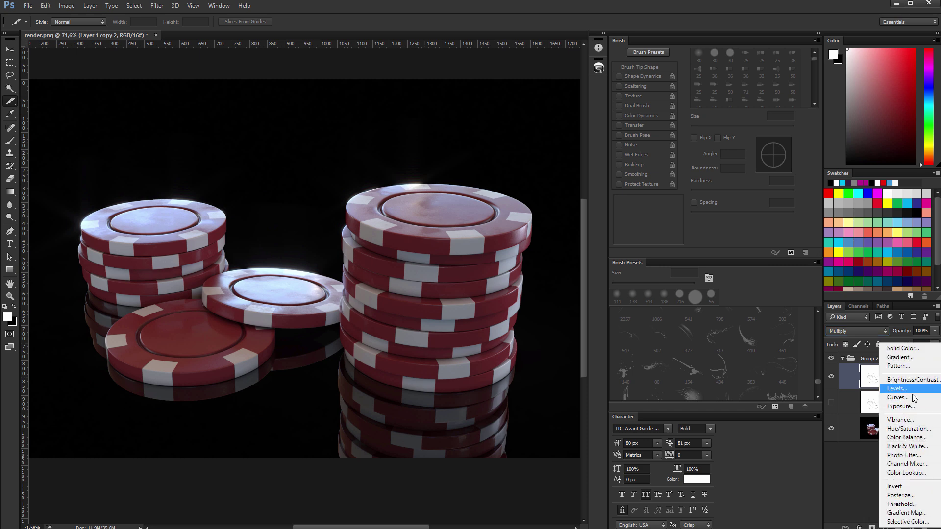
left_click(898, 397)
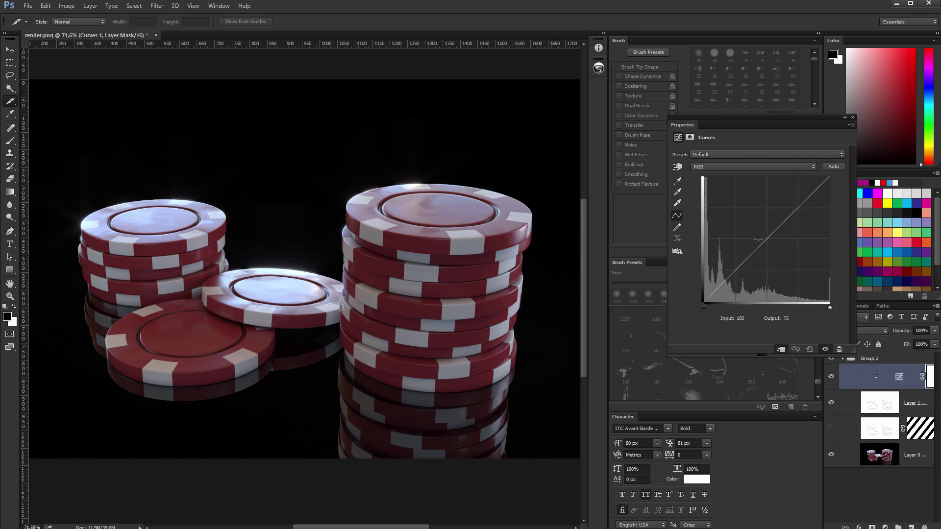
left_click_drag(750, 256, 757, 273)
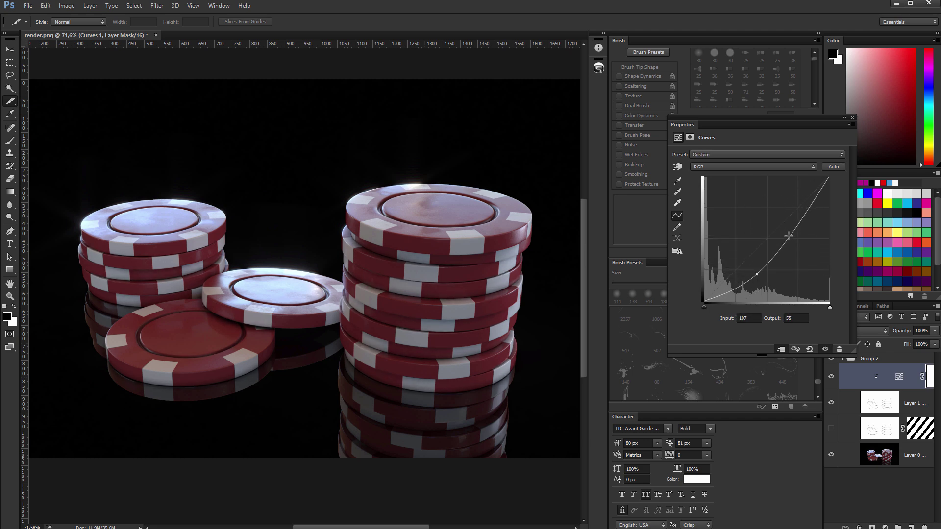
left_click_drag(789, 235, 780, 230)
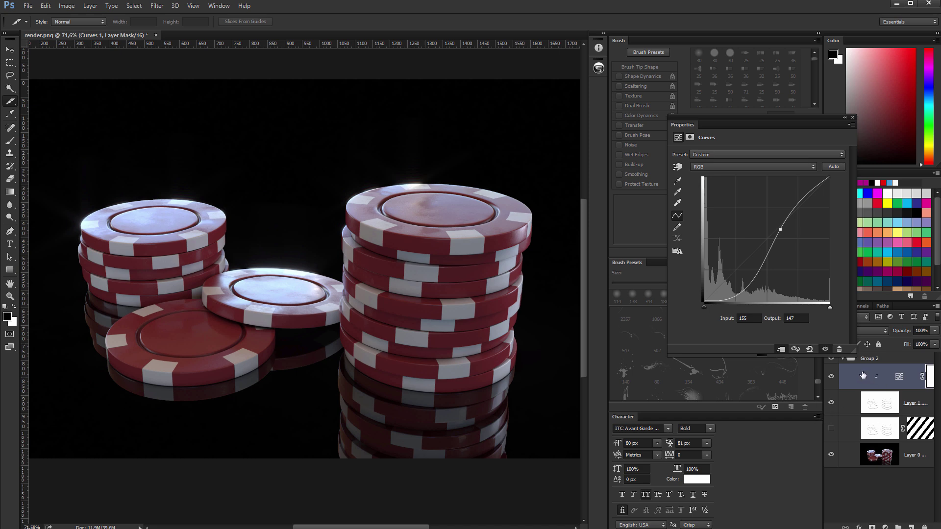
left_click(853, 118)
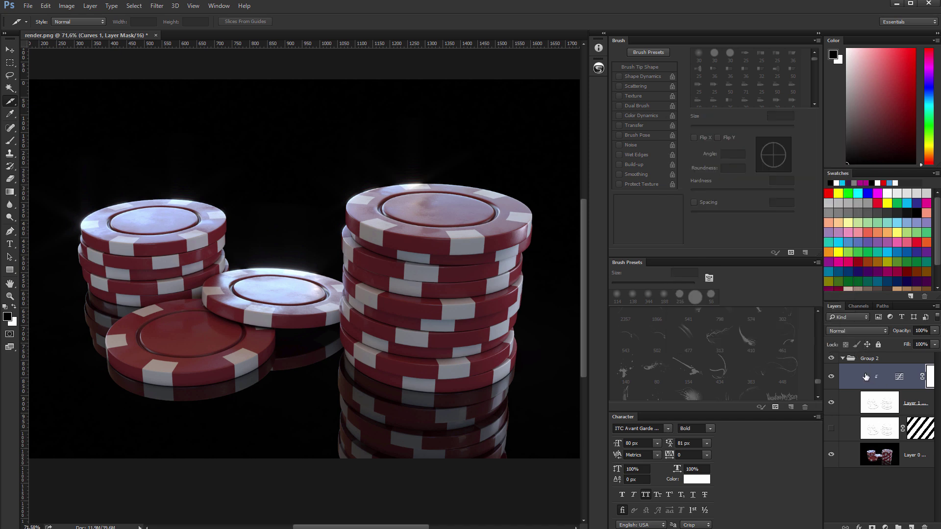
left_click_drag(867, 377, 925, 527)
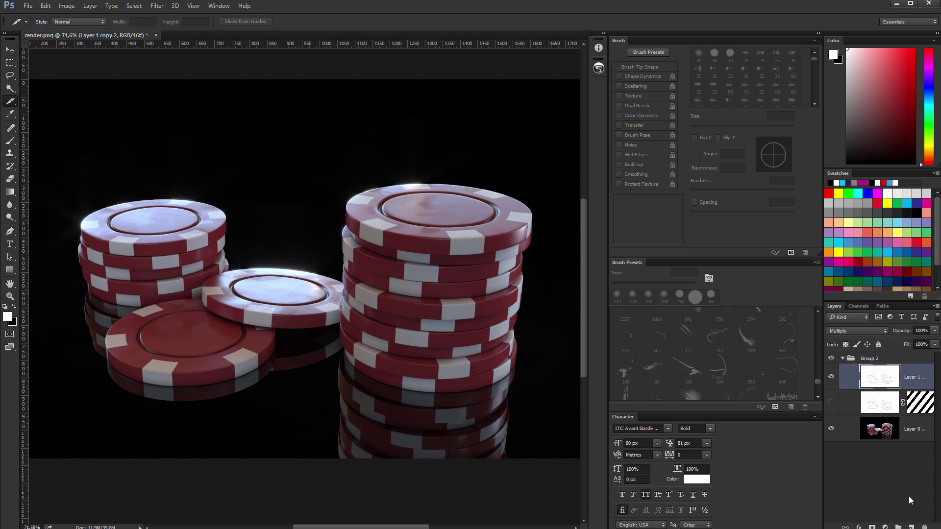
left_click(880, 474)
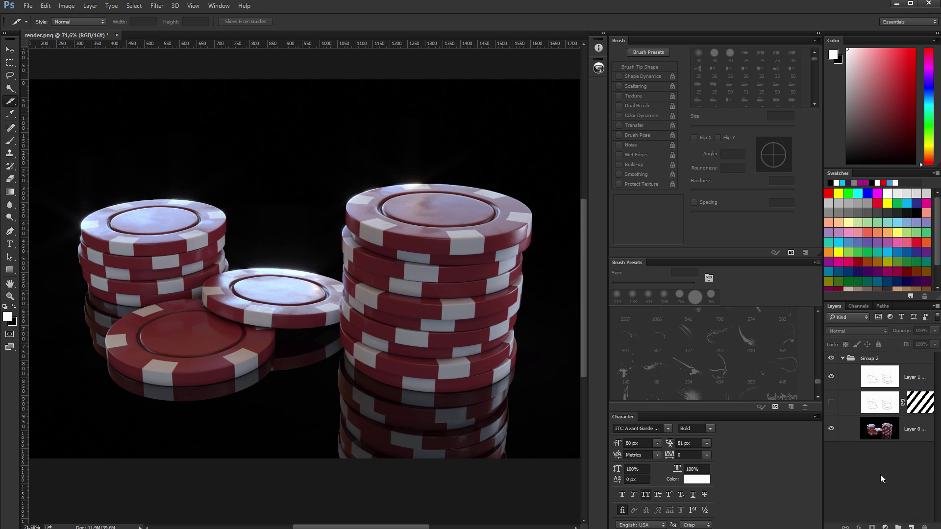